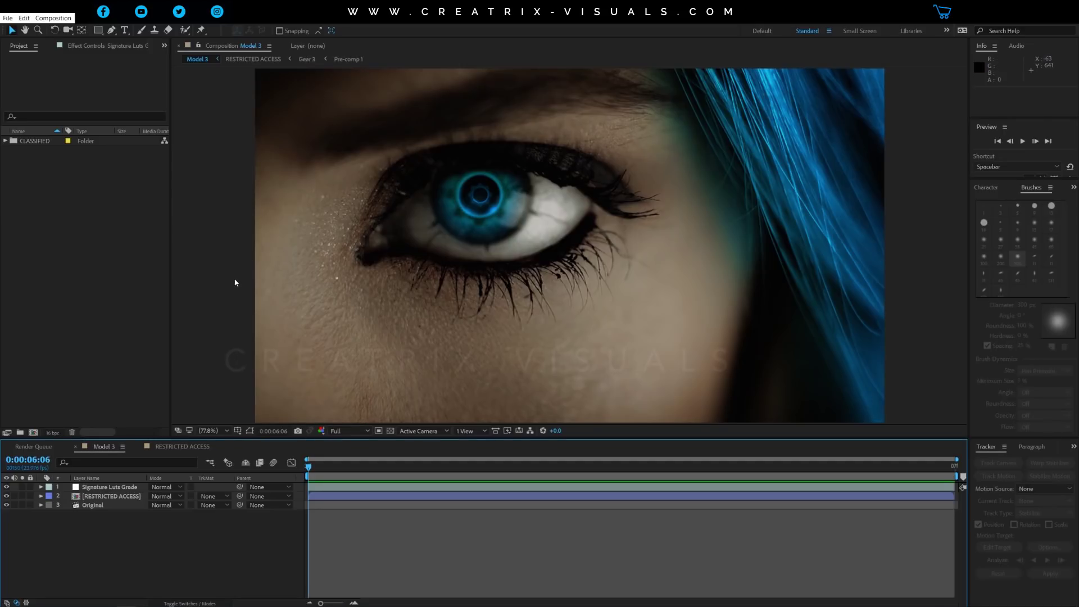
Select the Signature Luts Grade layer and zoom the composition preview out to 50%.
left_click(224, 309)
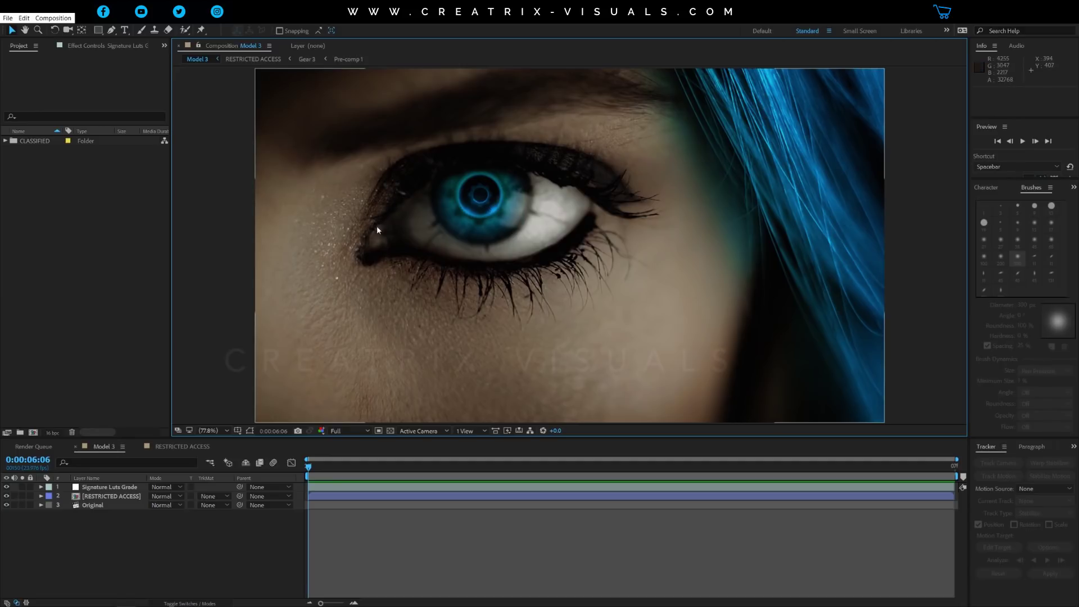
left_click(115, 497)
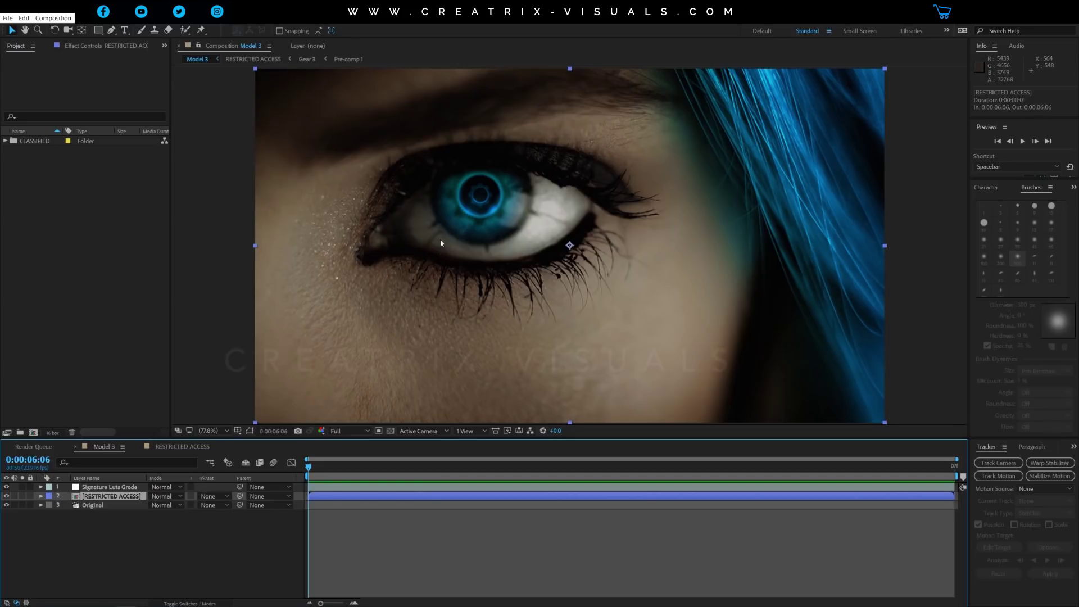
left_click(218, 252)
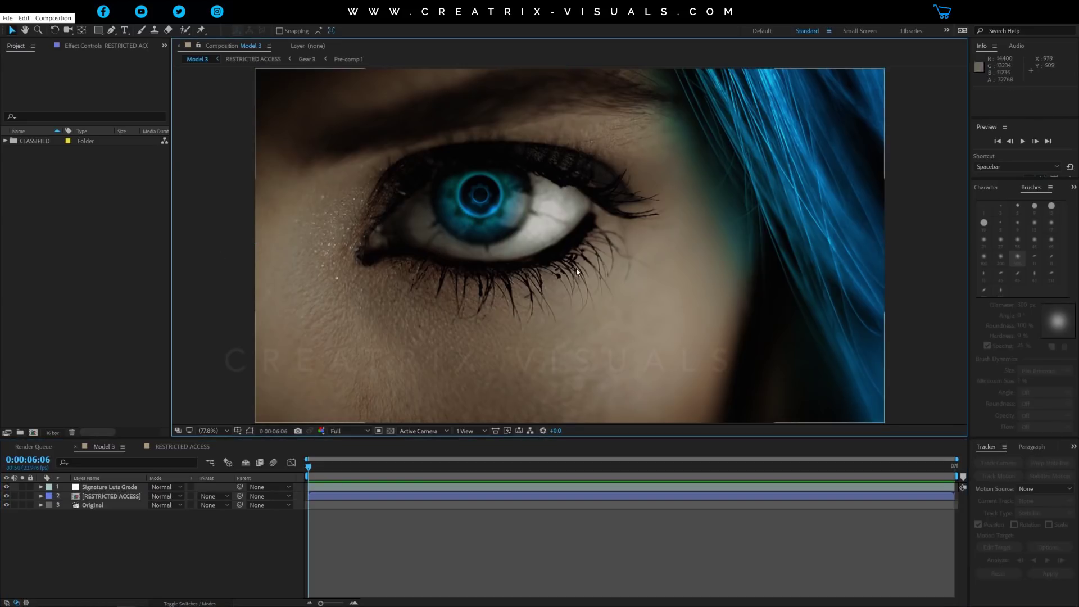
left_click(102, 490)
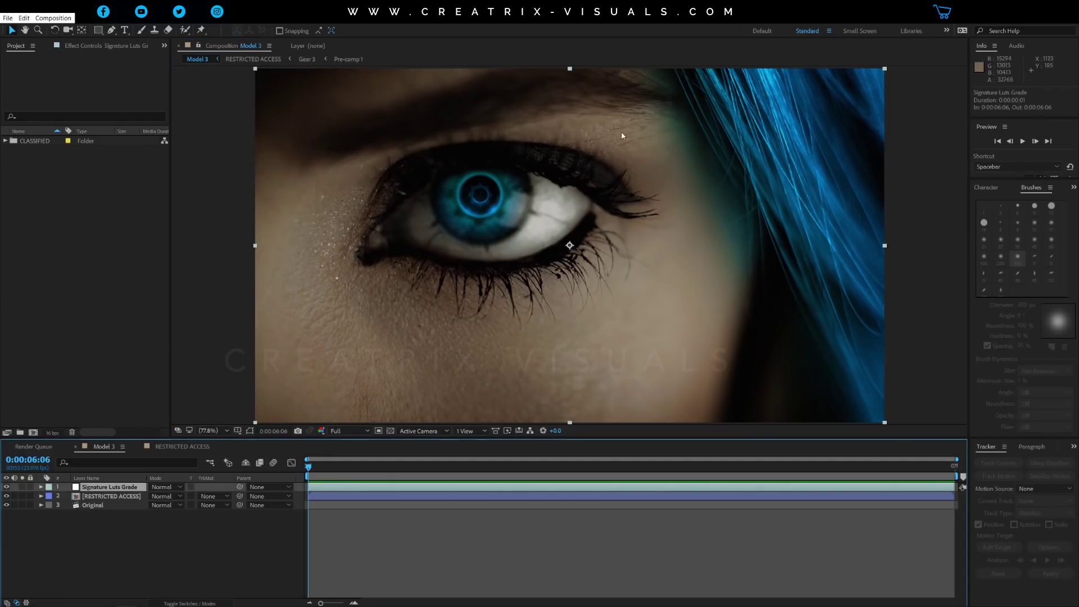
key("comma")
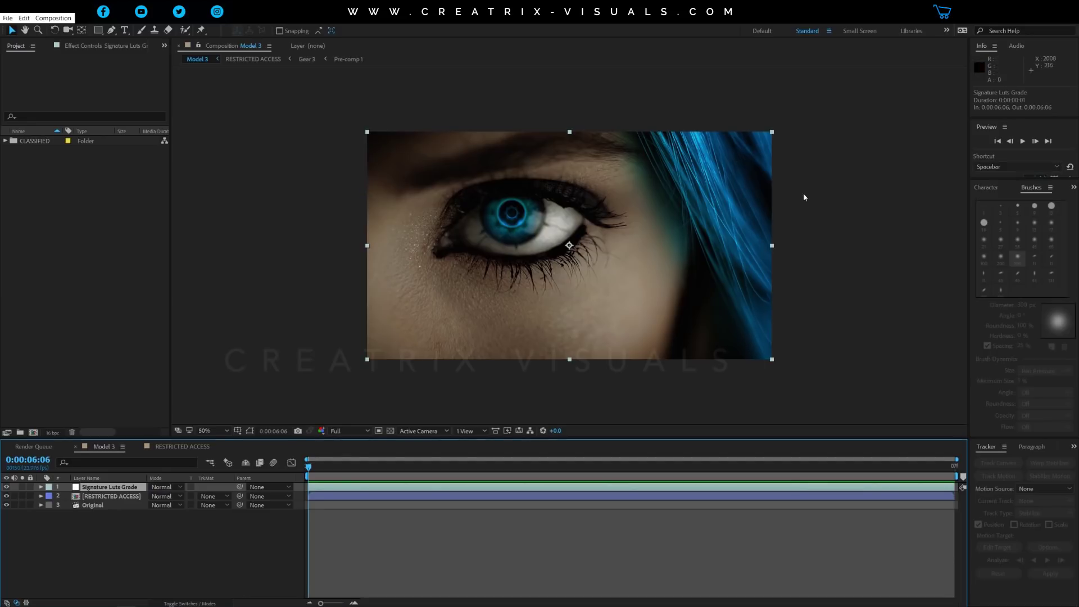
Unlock the aspect ratio and set the composition height to 799 for a 1920x799 frame.
left_click(53, 18)
left_click(63, 44)
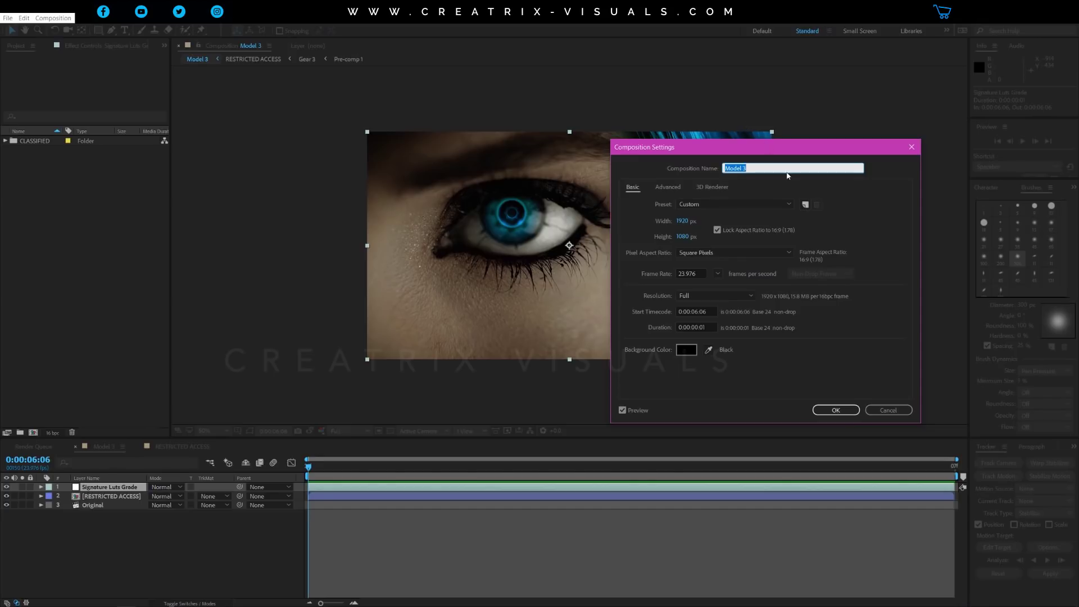
left_click_drag(768, 147, 866, 112)
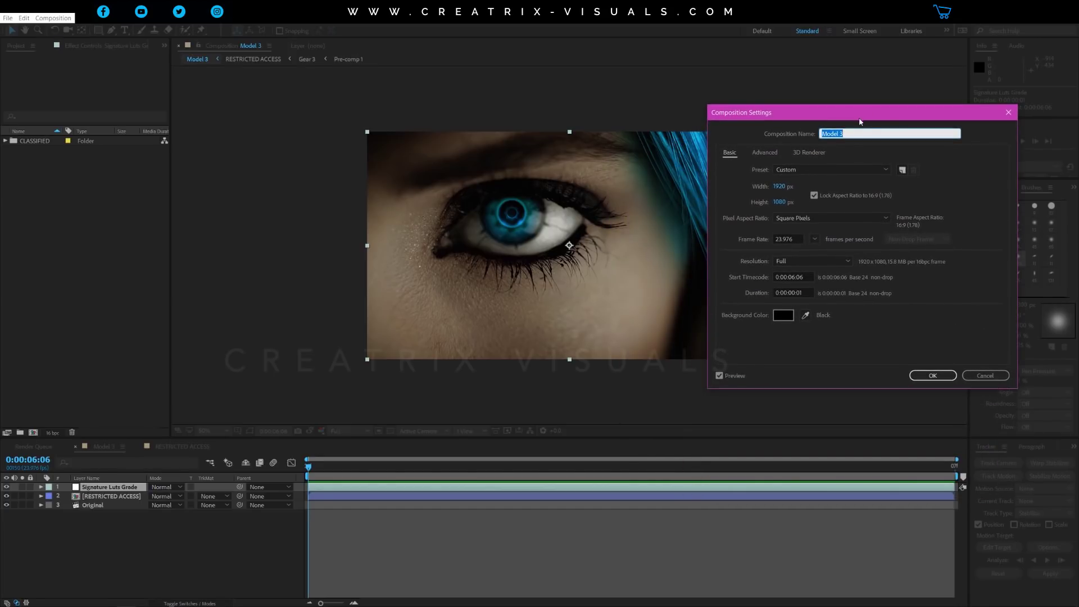
left_click(815, 196)
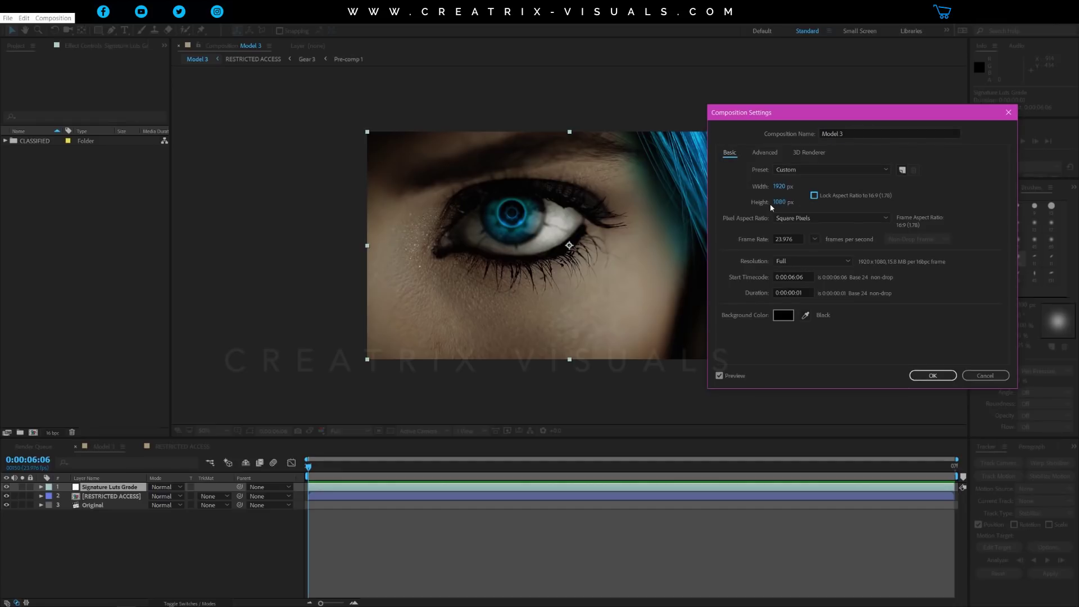
left_click(779, 204)
type("799")
key("Return")
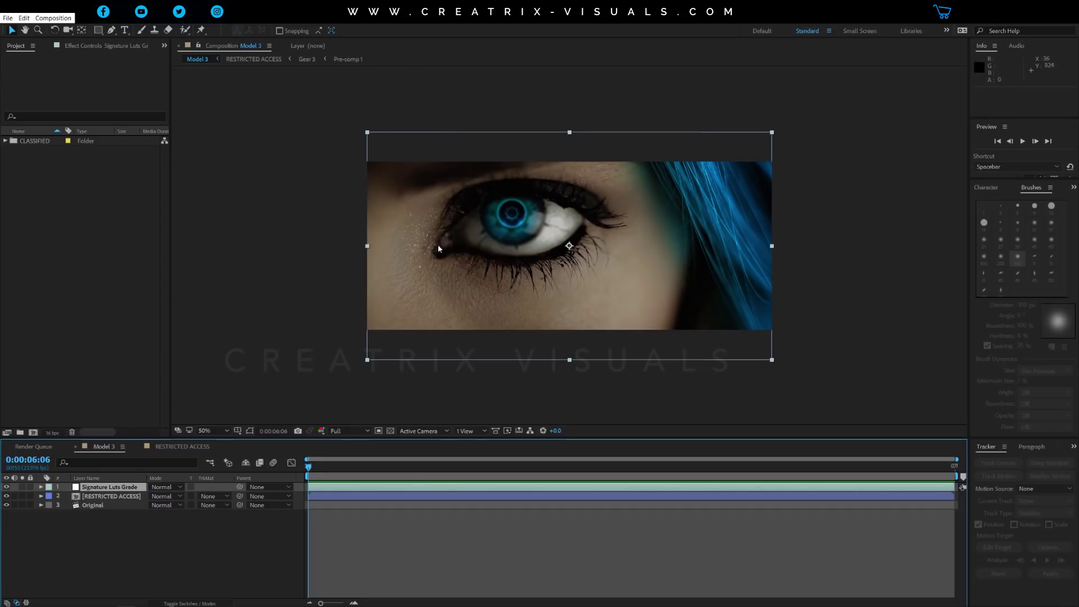
left_click(119, 499)
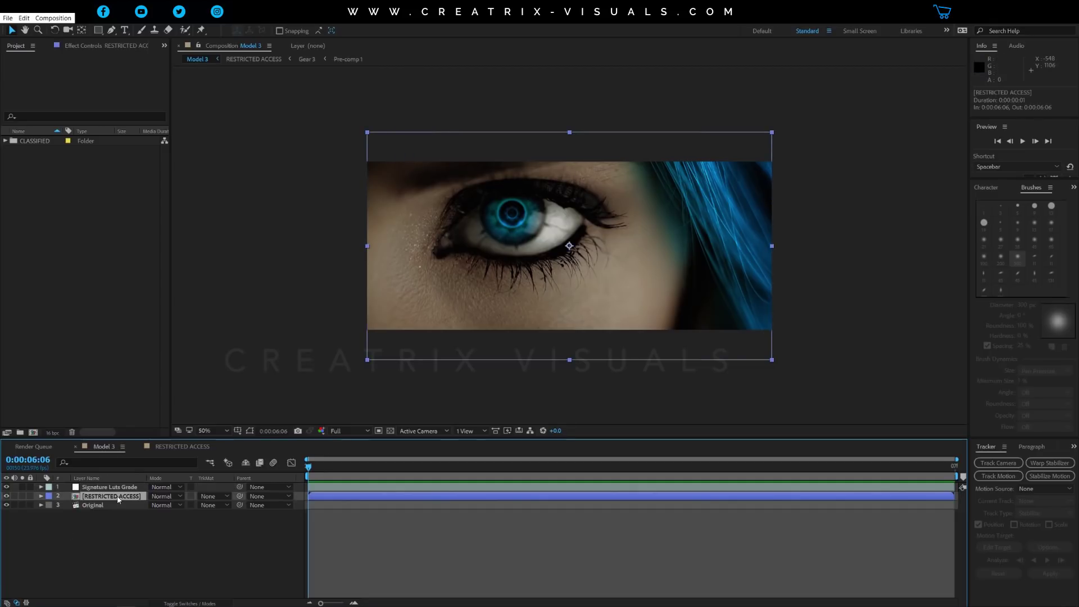
key("p")
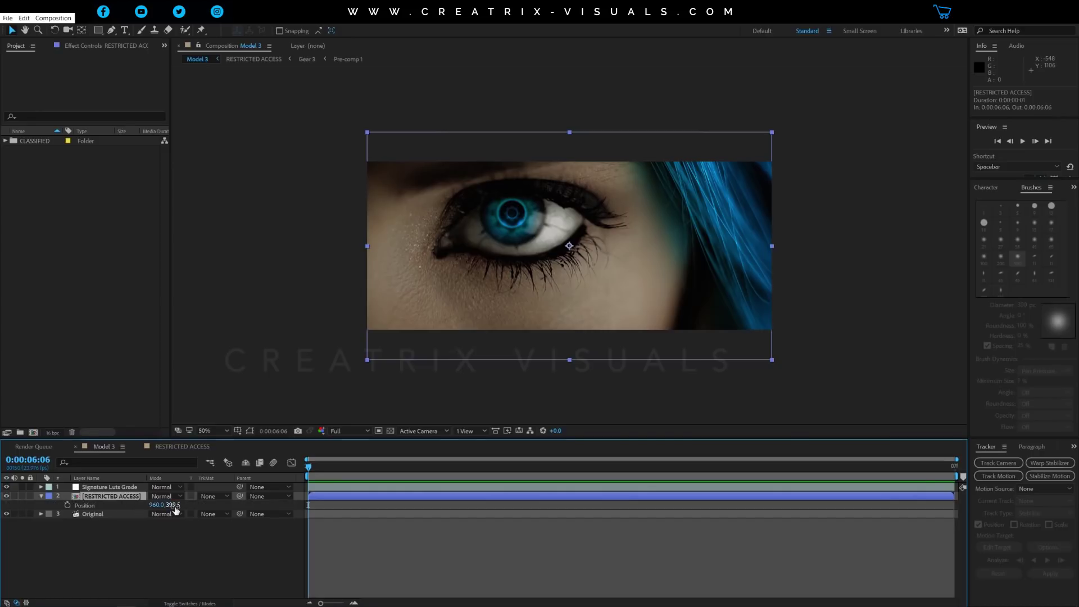
left_click_drag(174, 505, 213, 513)
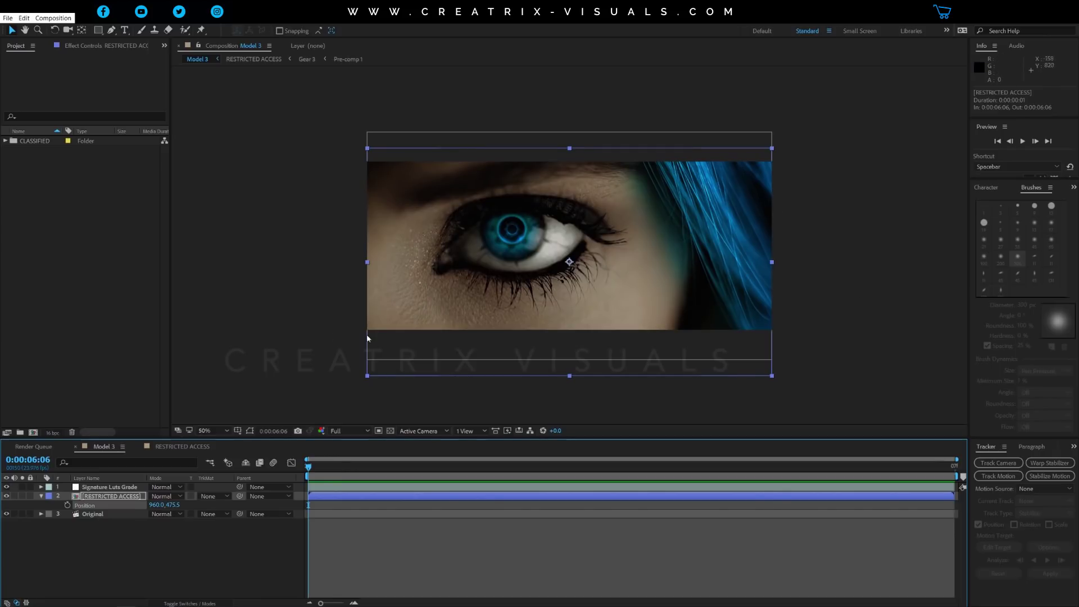
key("slash")
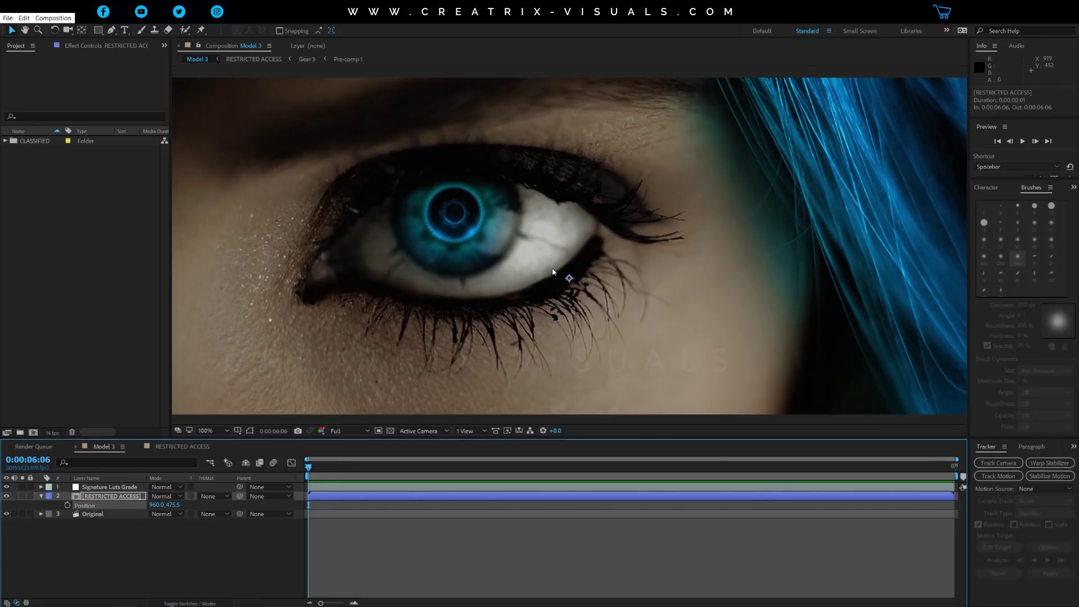
key("comma")
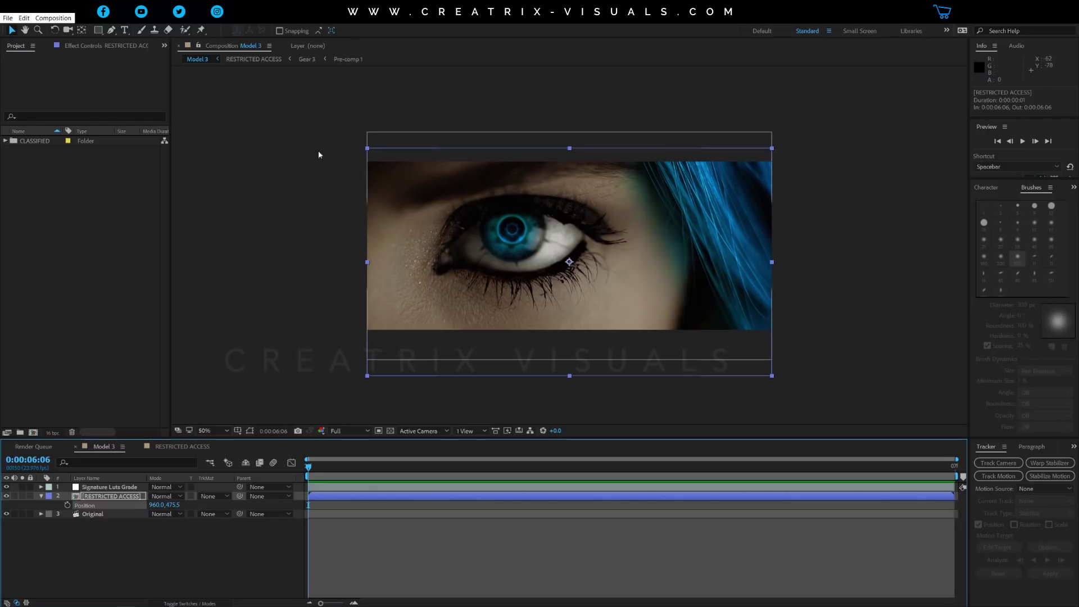
key("ctrl+z")
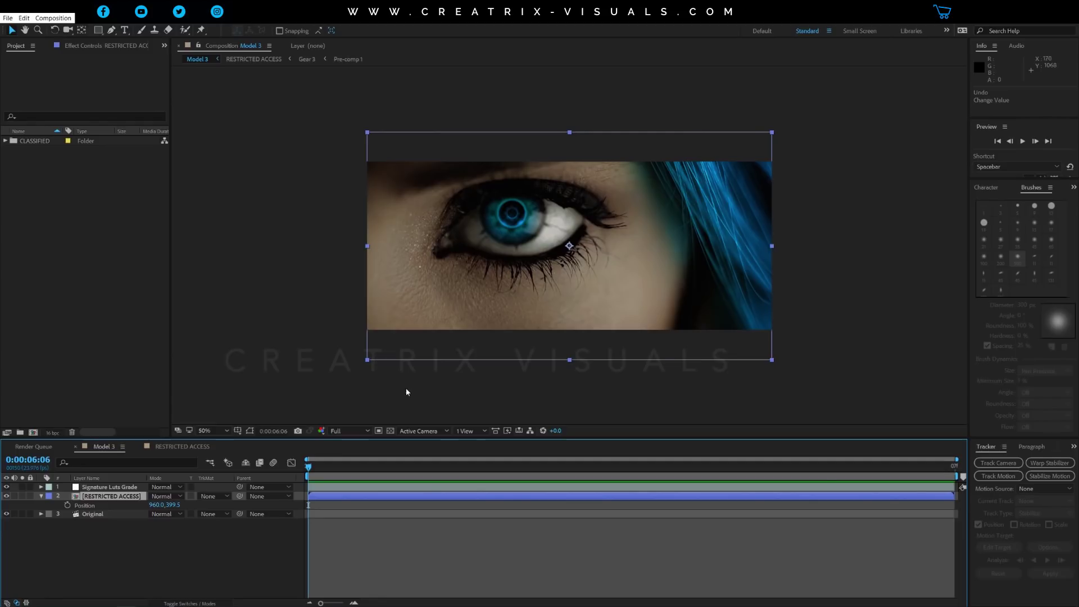
left_click_drag(437, 499, 440, 336)
left_click(41, 496)
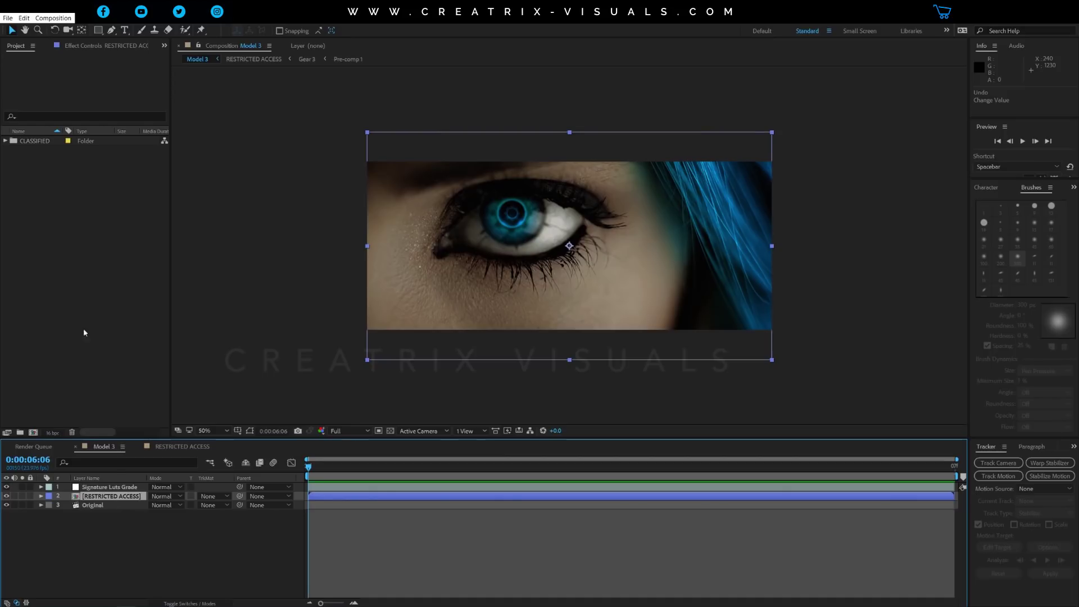
left_click(53, 17)
left_click(247, 545)
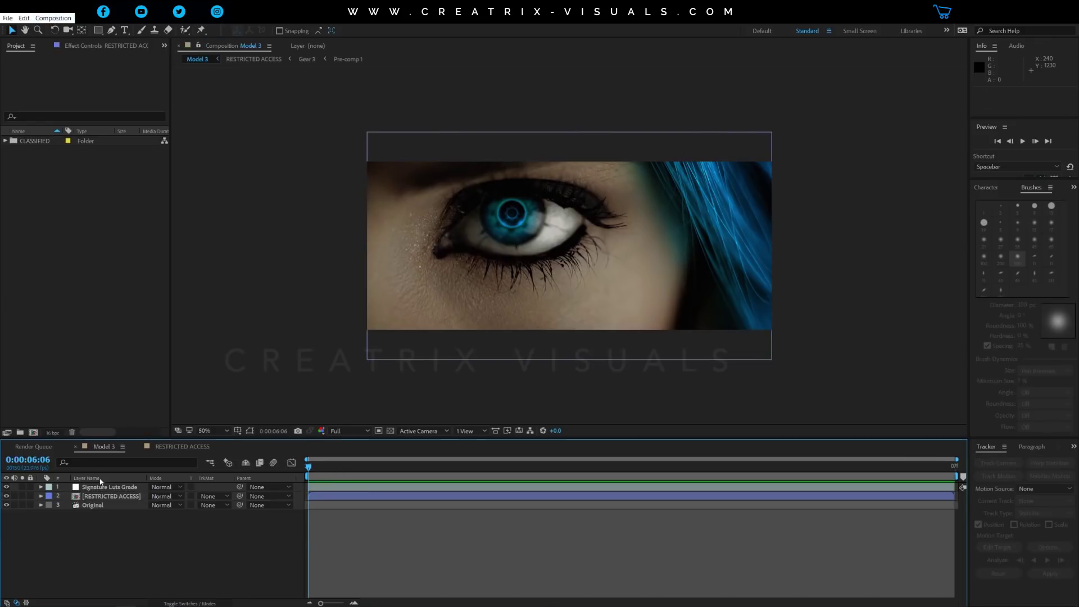
left_click(108, 487)
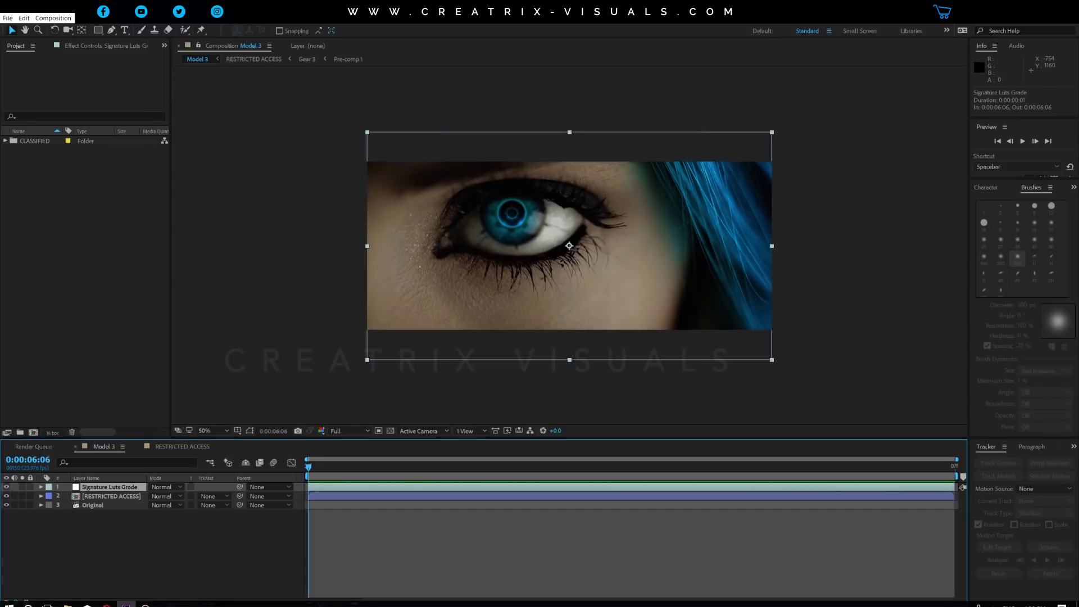
Bring up the CINEMA RATIO PRESETS window, move it higher and select the 8K folder.
mouse_move(92, 603)
left_click(68, 599)
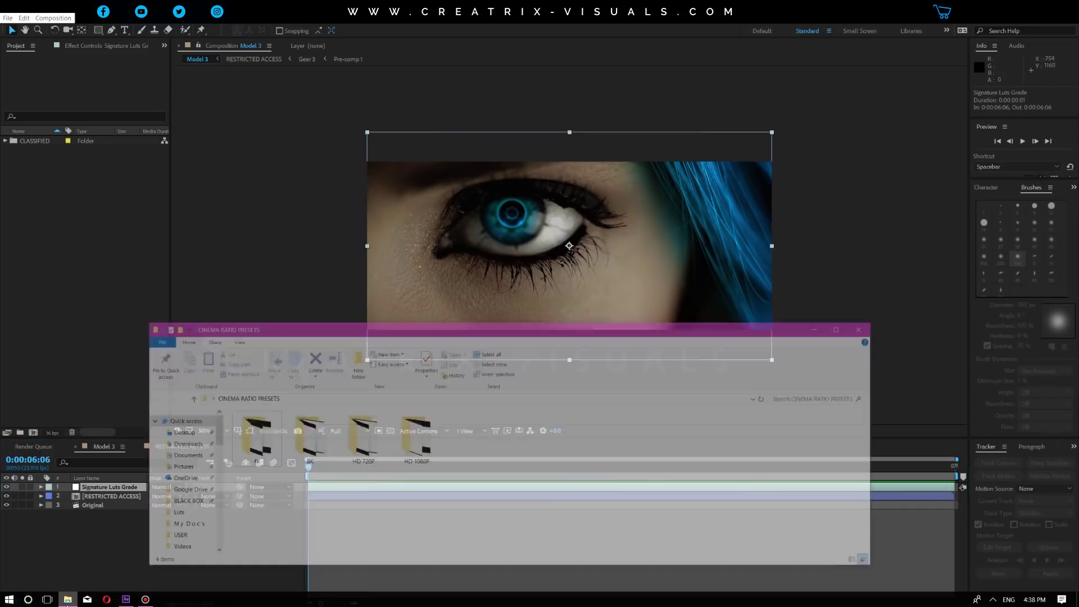
left_click_drag(507, 306, 505, 162)
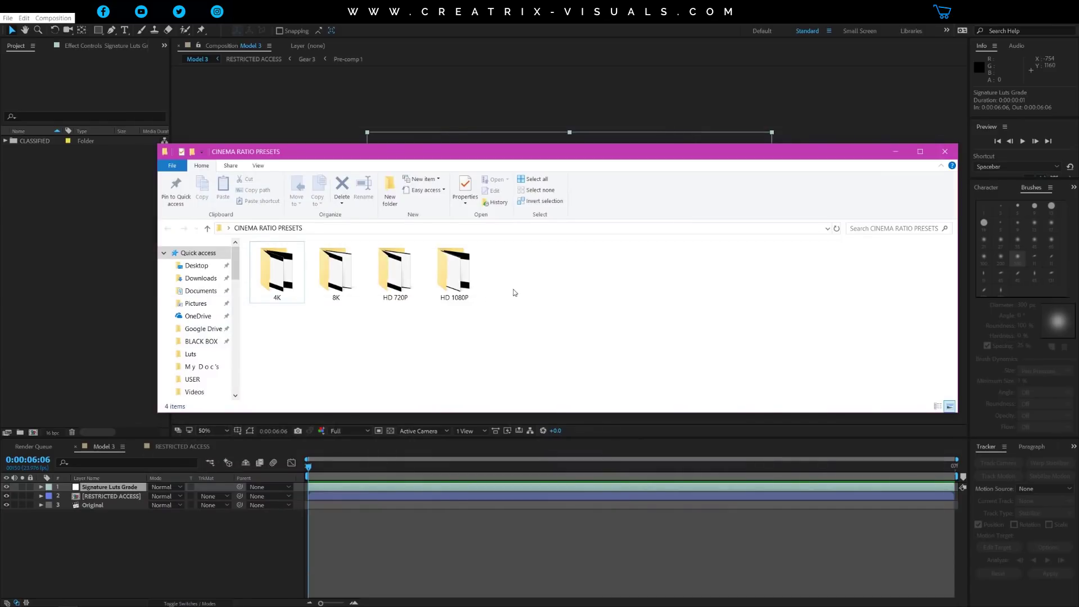
left_click_drag(344, 154, 341, 171)
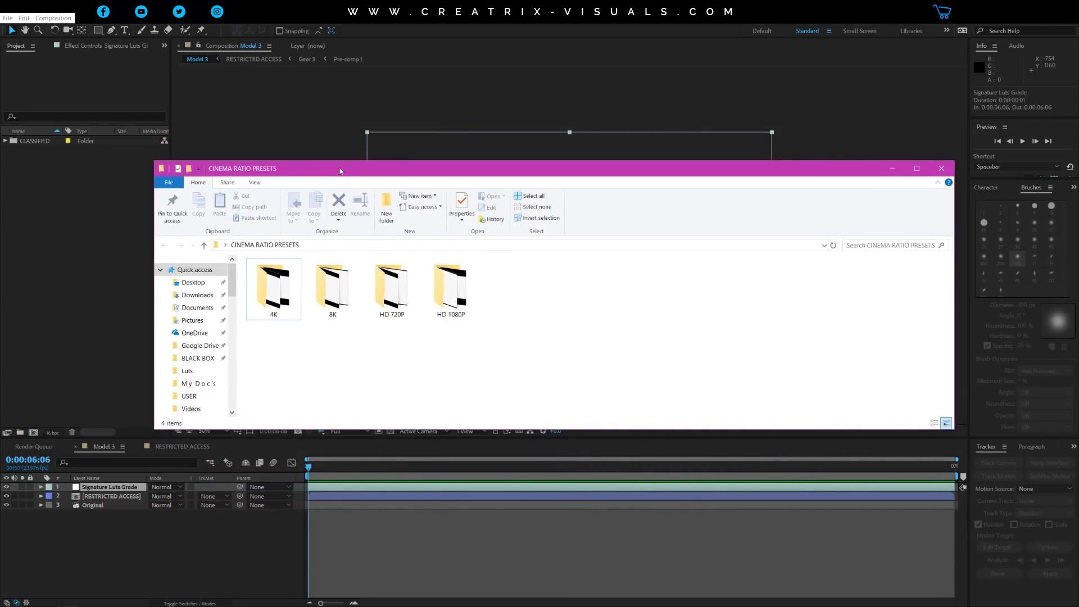
left_click_drag(279, 345, 511, 313)
left_click(500, 368)
left_click(333, 315)
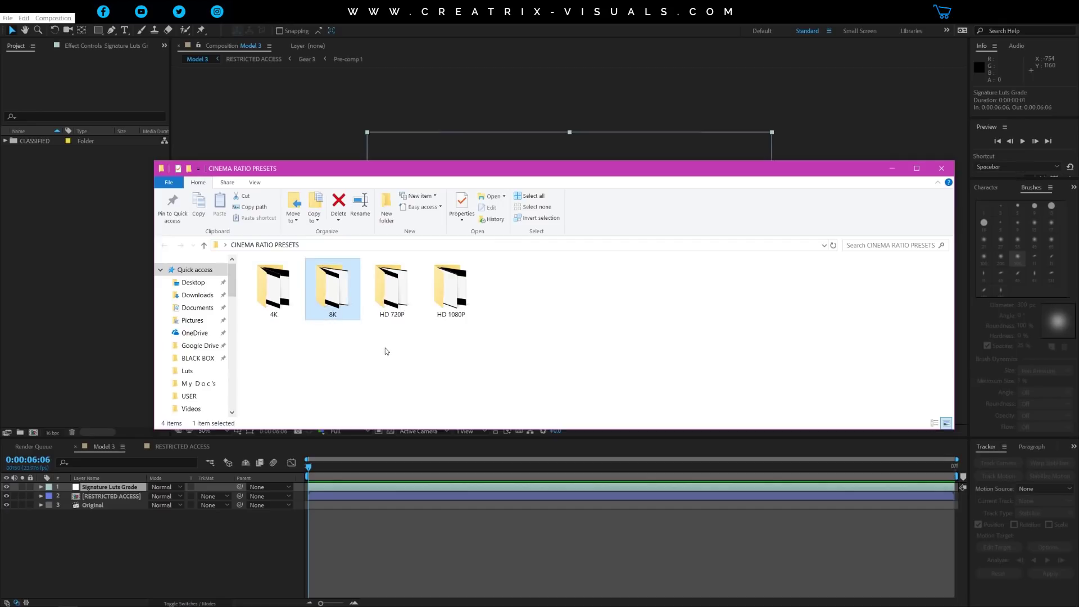
left_click_drag(509, 169, 511, 145)
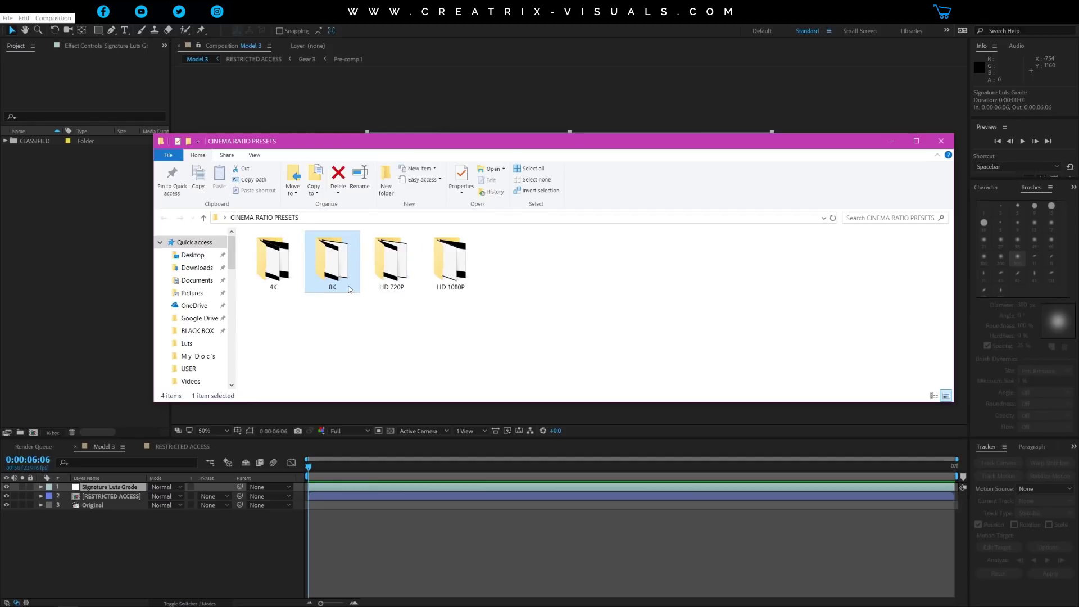
Browse the 4K folder's Theatrical and Anamorphic bar images, then return to the presets folder.
double_click(274, 263)
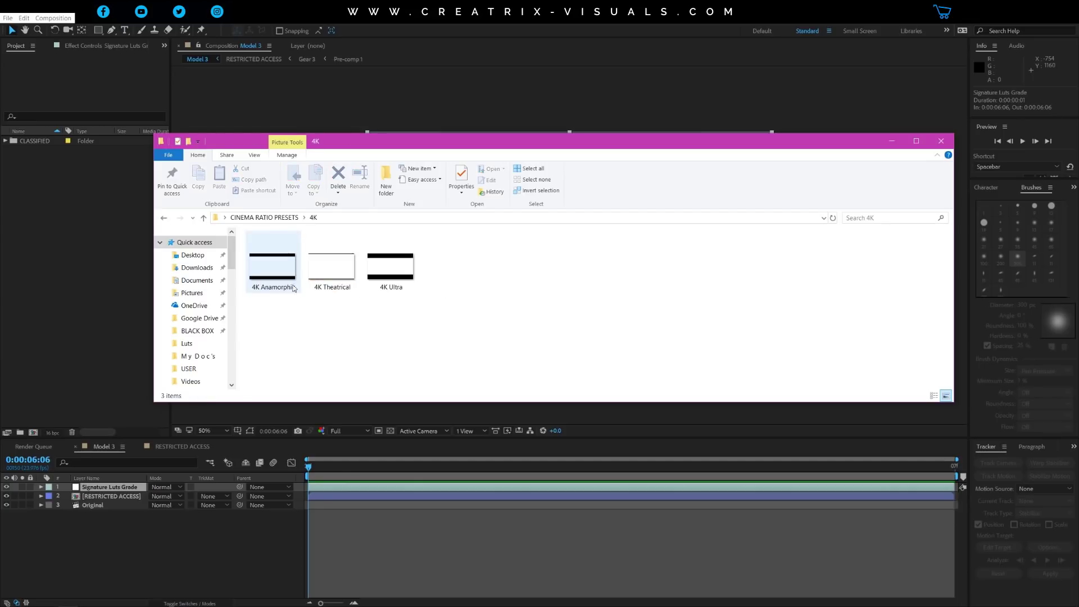
left_click_drag(280, 317, 426, 237)
left_click(432, 328)
left_click(328, 288)
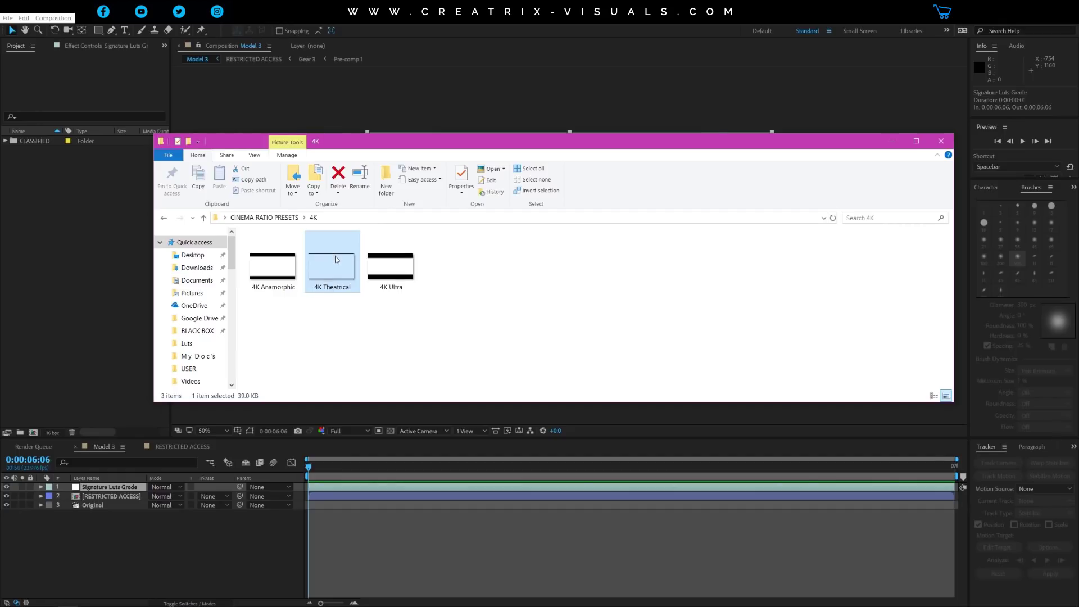
left_click(271, 272)
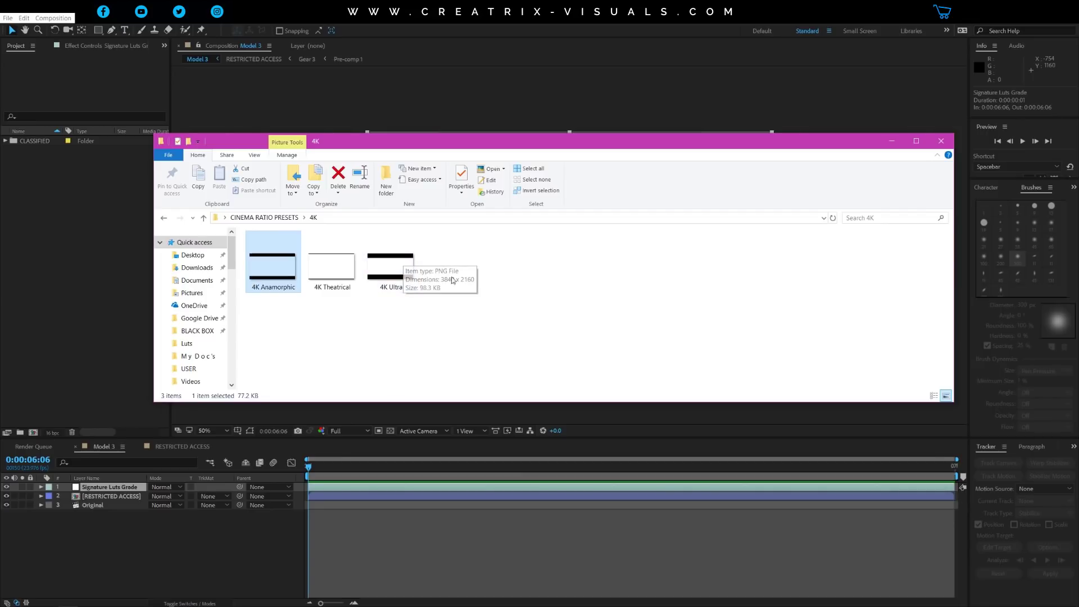
key("alt+Left")
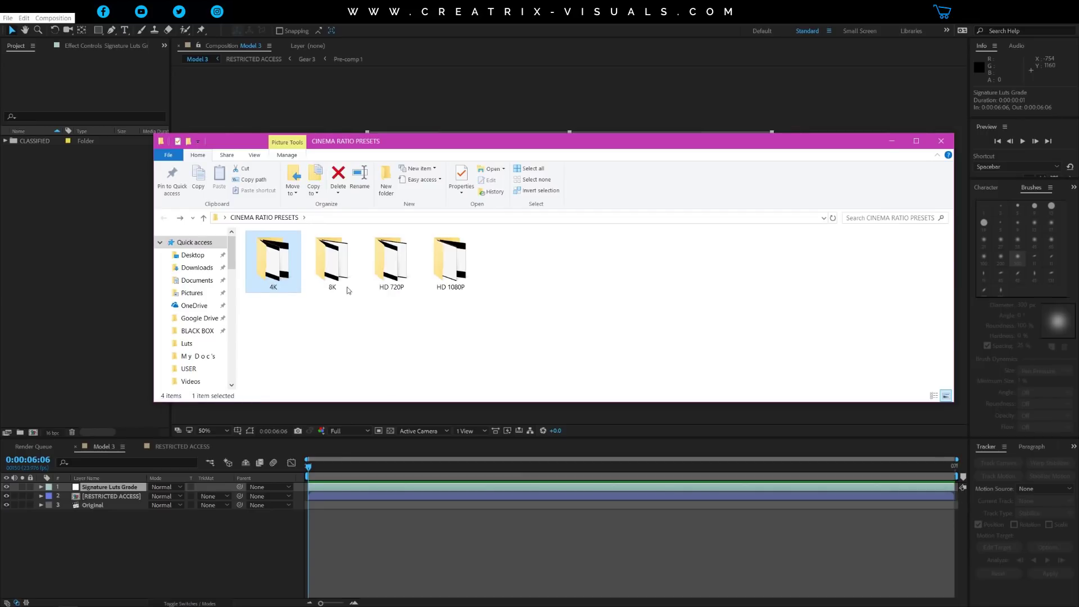
Check the 8K folder, then select the three HD 1080P bar PNGs and drag them into After Effects.
double_click(331, 263)
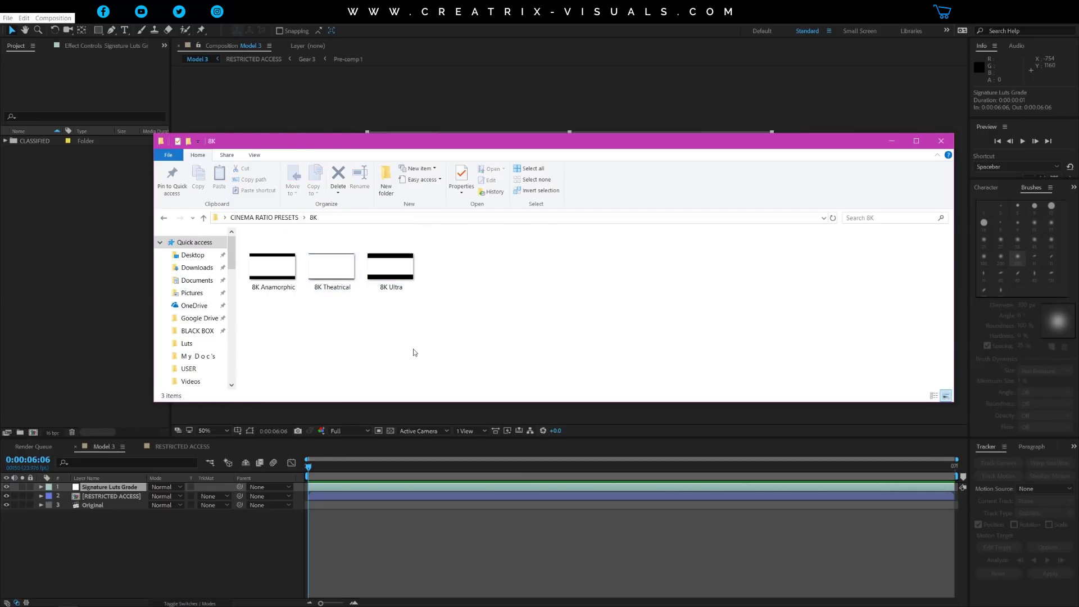
key("alt+Left")
left_click(389, 290)
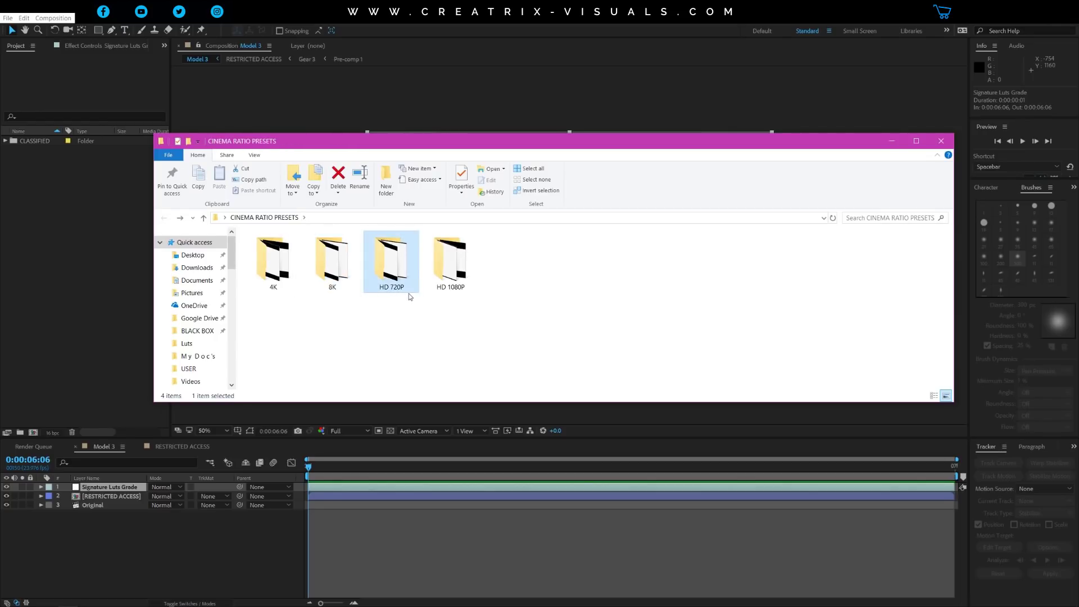
double_click(446, 281)
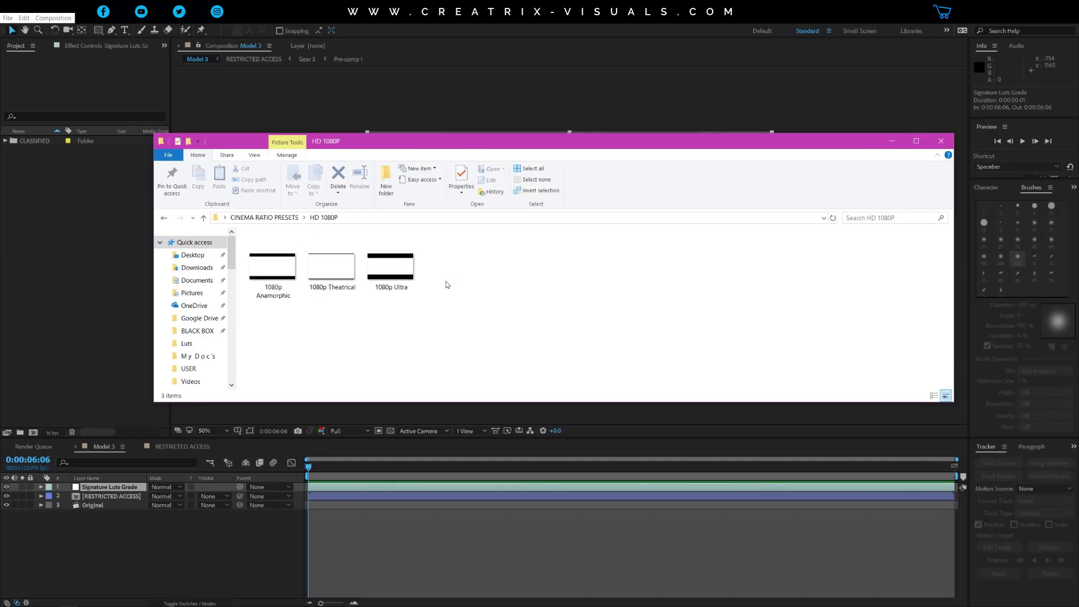
left_click_drag(496, 325, 96, 259)
left_click(144, 234)
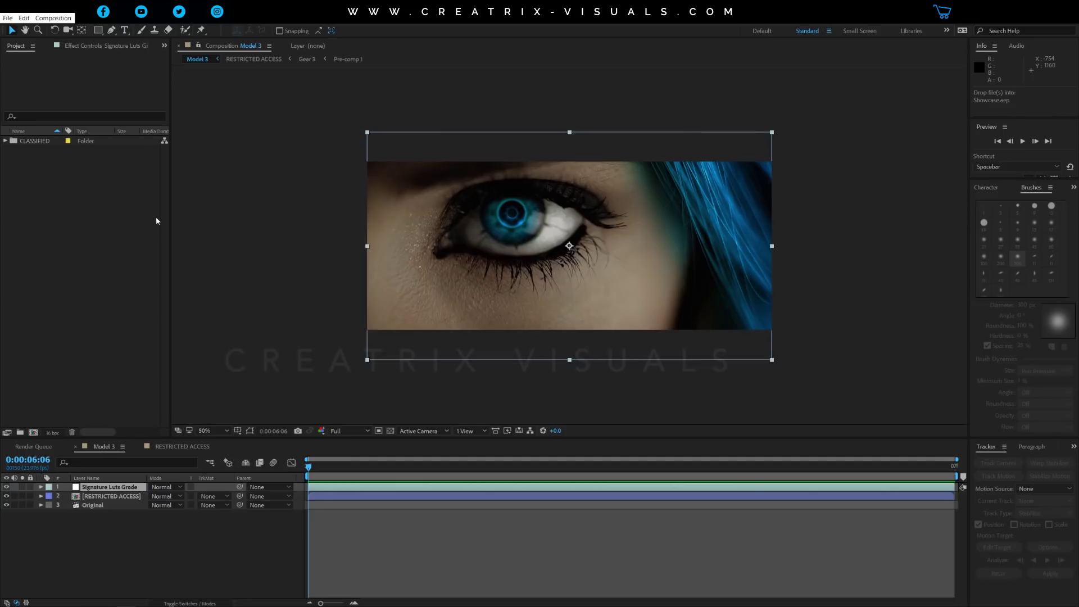
Change the Model 3 composition height to 1080 for a full 1920x1080 frame.
left_click(53, 18)
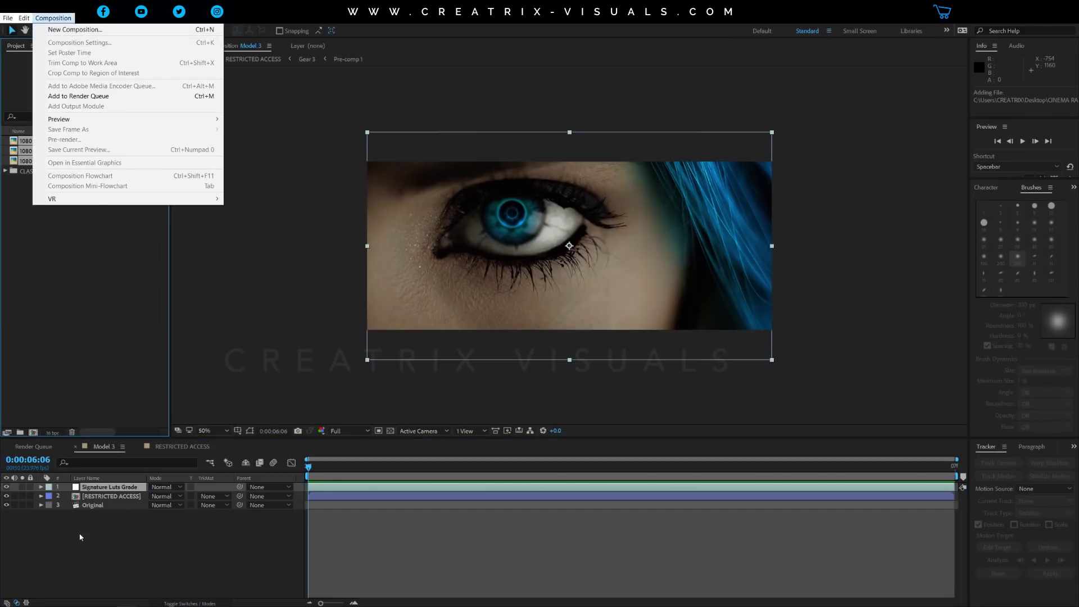
left_click(62, 79)
left_click(54, 18)
left_click(63, 44)
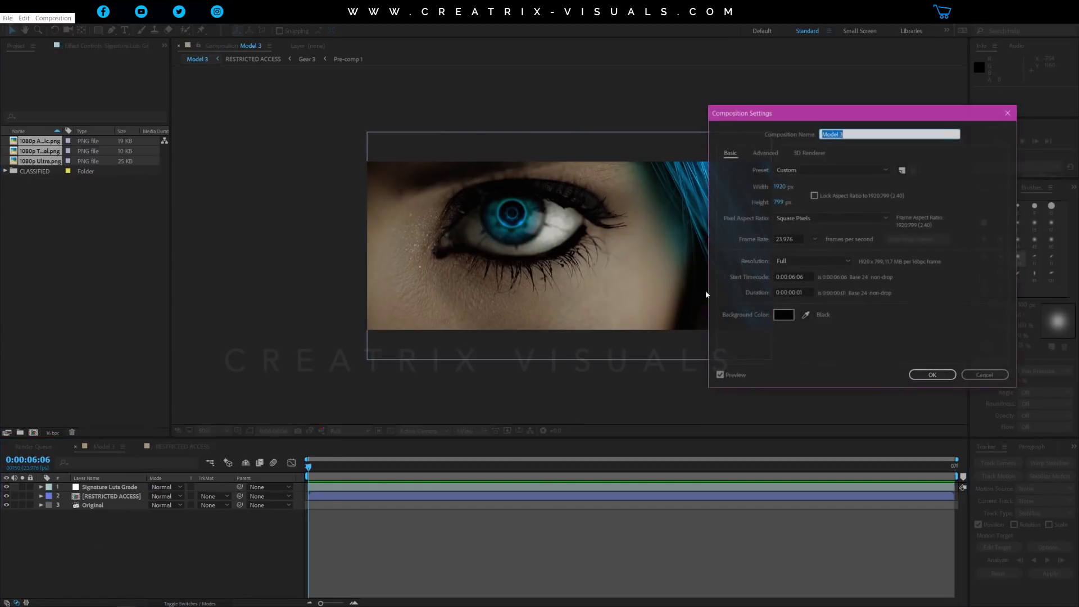
left_click(778, 201)
type("18")
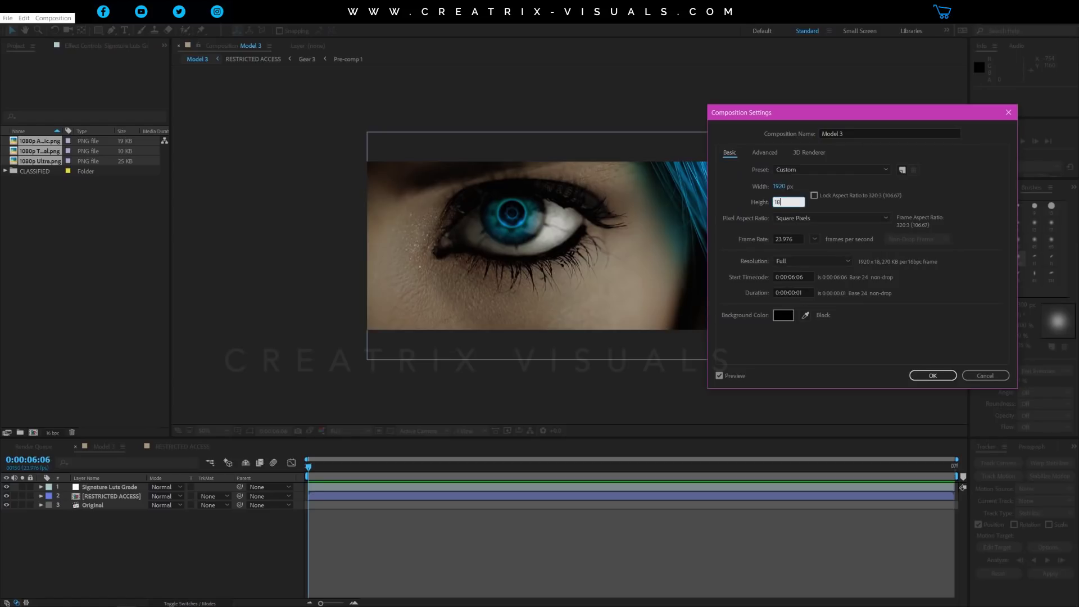
type("80")
key("Return")
Drag the 1080p Anamorphic PNG from the Project panel into the timeline as the top layer.
left_click(50, 200)
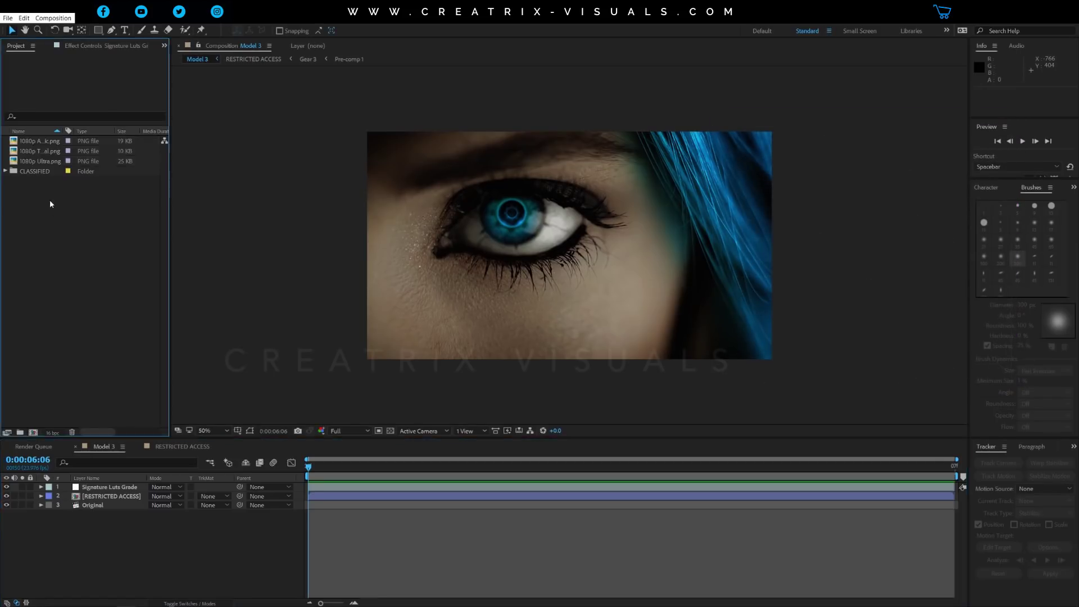
left_click(47, 145)
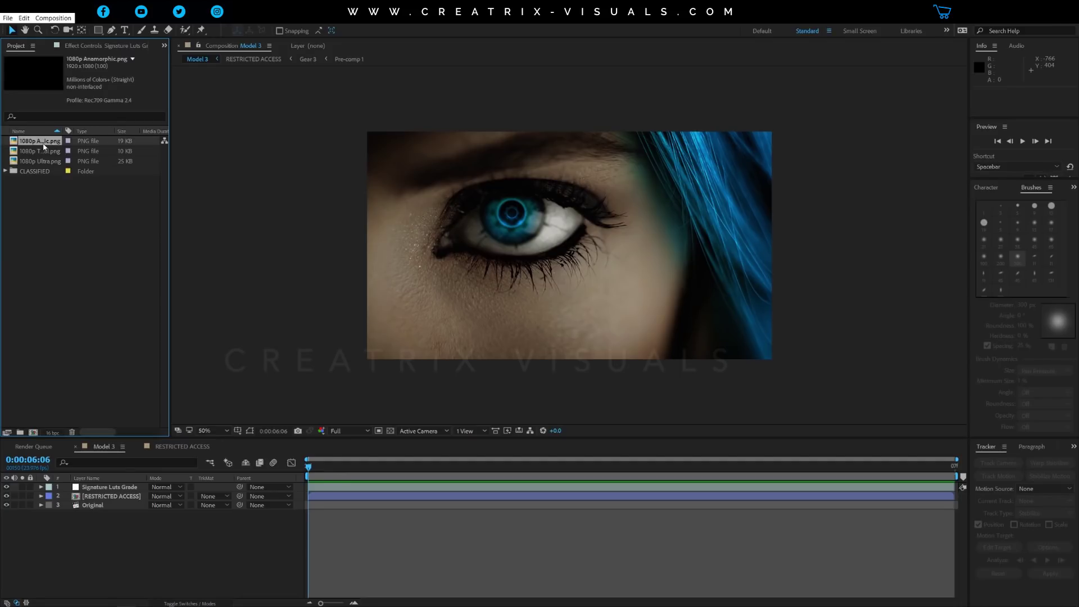
mouse_move(44, 147)
left_mouse_down()
mouse_move(173, 518)
mouse_move(120, 491)
left_mouse_up()
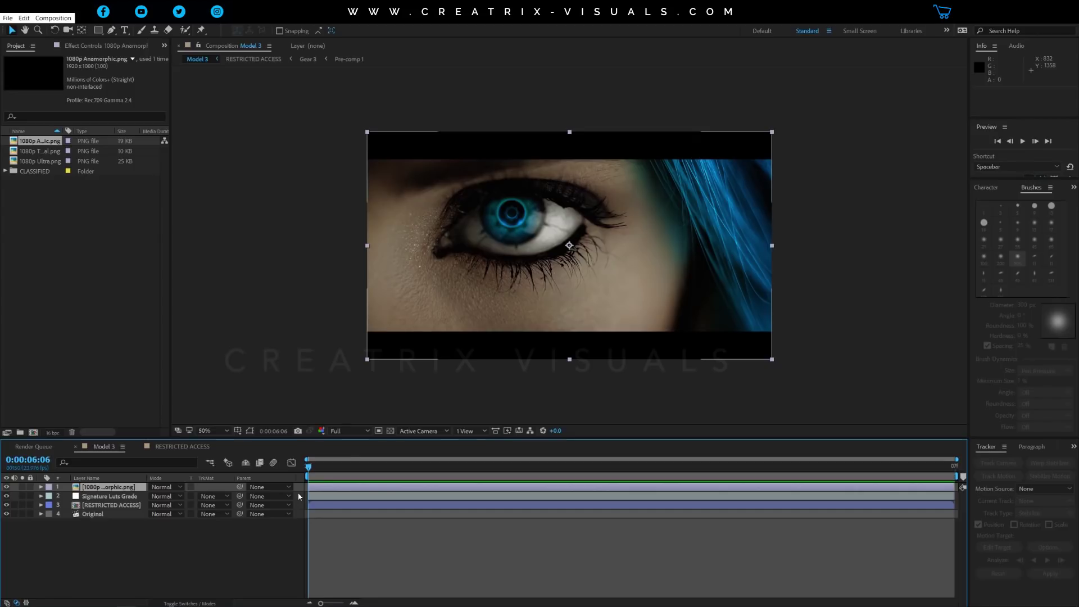
Expand the 1080p Anamorphic bar layer to reveal its transform properties.
left_click(41, 487)
Lower the RESTRICTED ACCESS eye image to Position 960, 608, then select the Anamorphic bar layer.
left_click(41, 488)
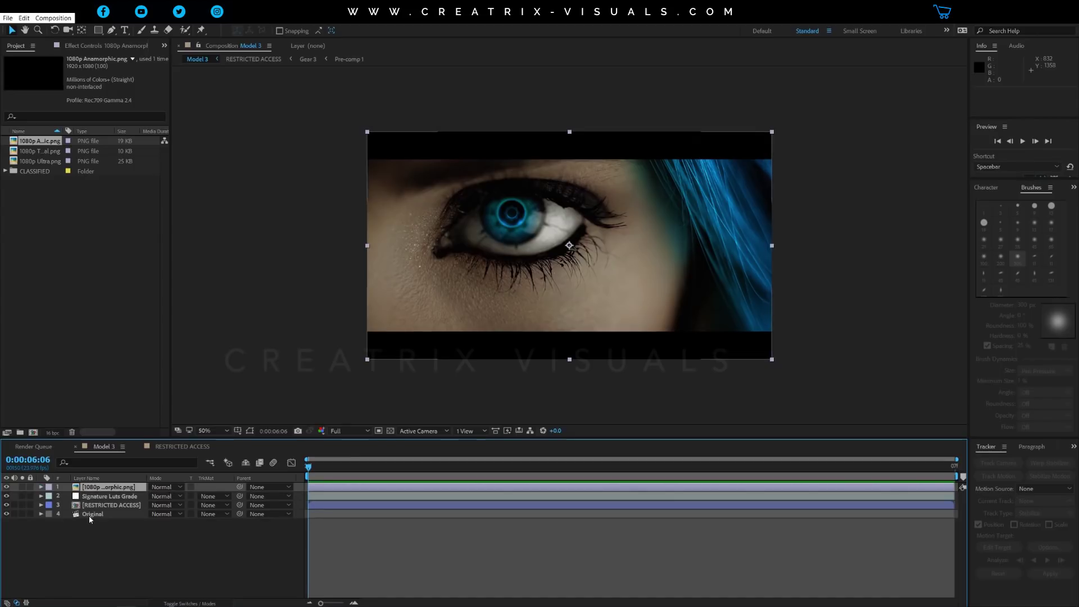
left_click(102, 506)
key("p")
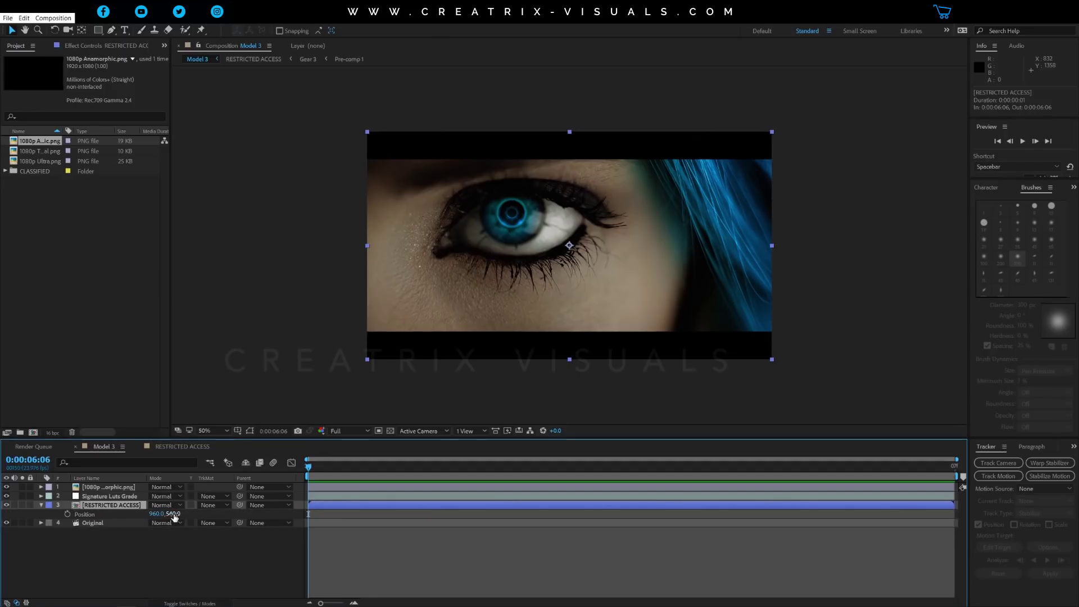
left_click_drag(174, 518, 209, 519)
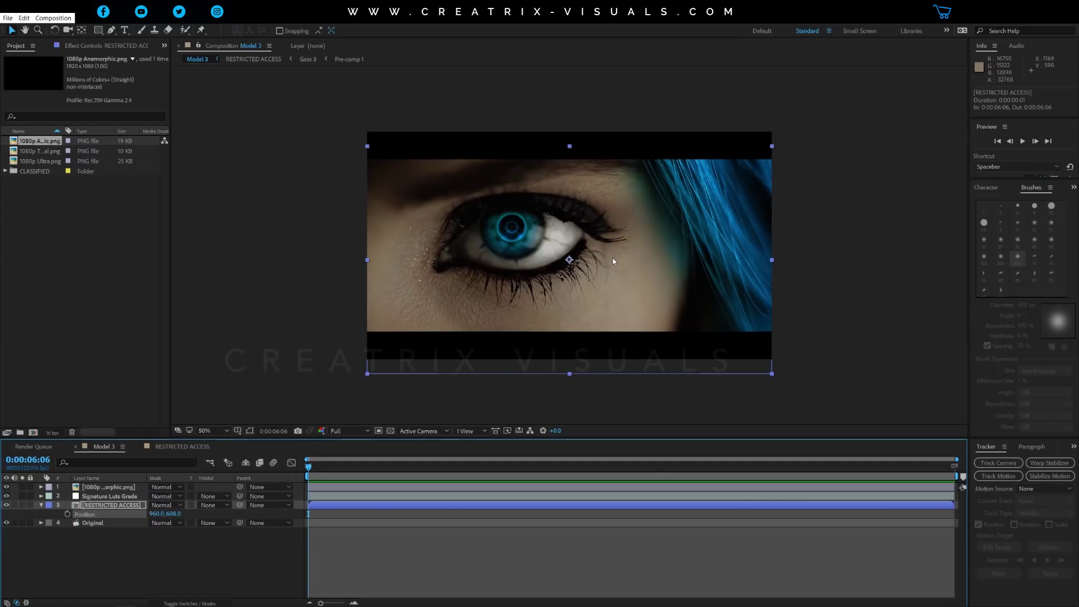
left_click(41, 505)
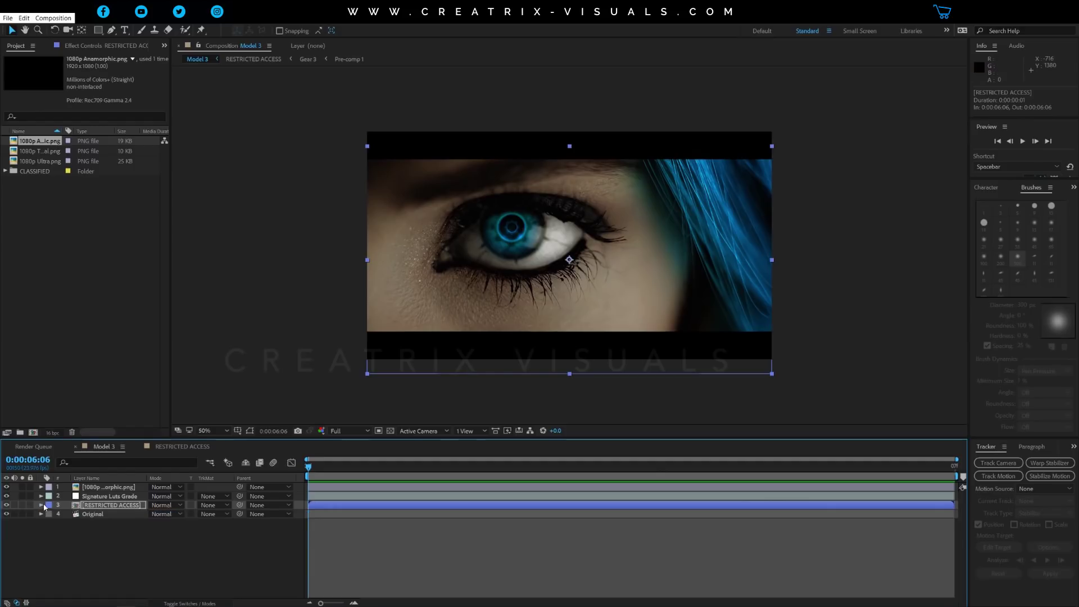
left_click(117, 488)
Add the 1080p Theatrical bars as the top layer and hide the Anamorphic bars.
left_click(39, 152)
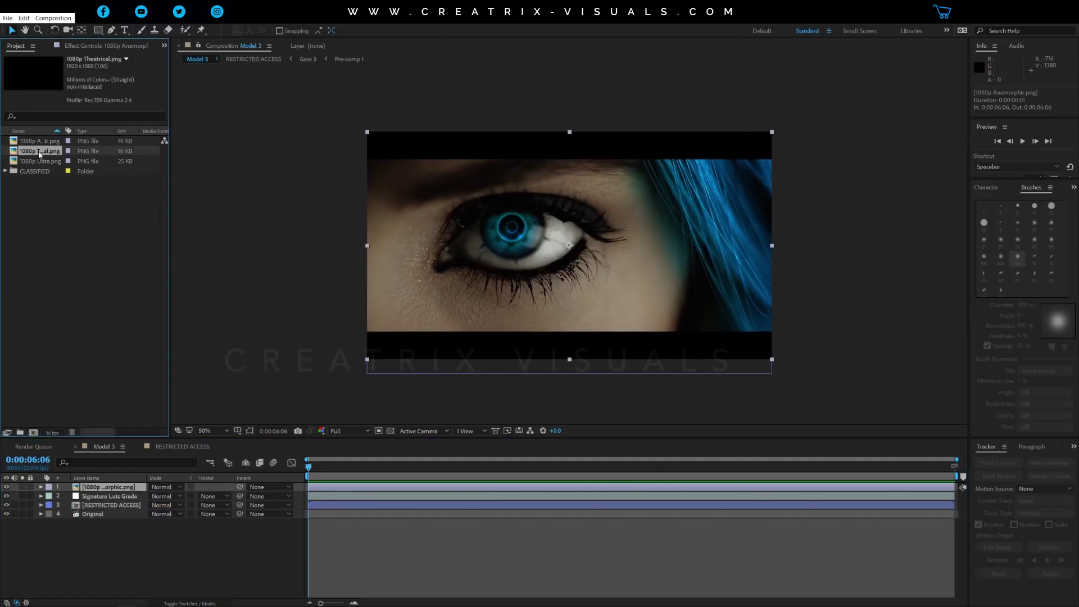
left_click_drag(42, 155, 90, 488)
left_click(7, 497)
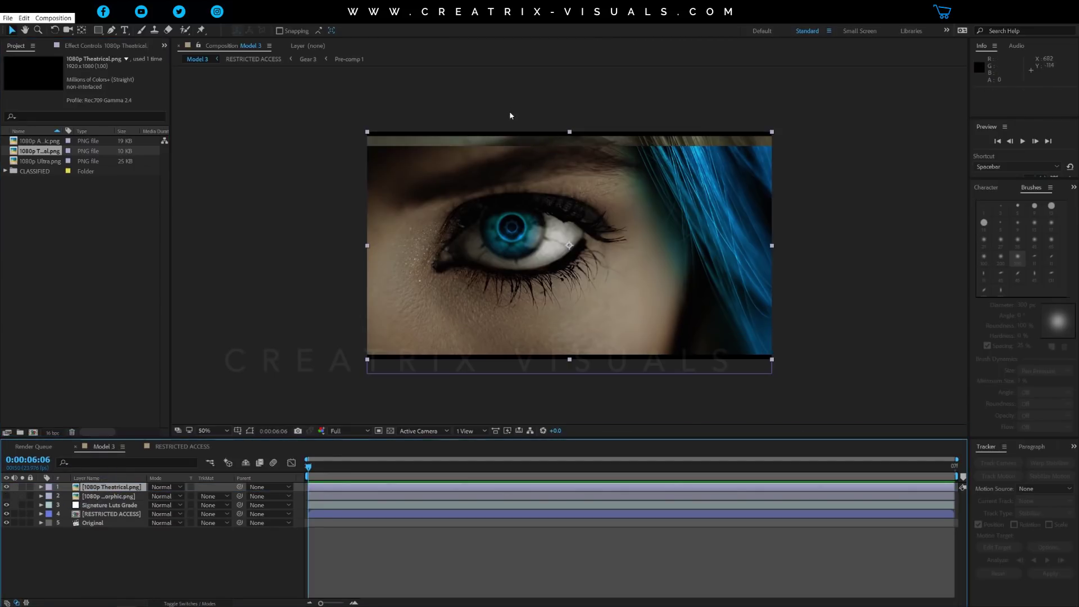
Compare the ungraded Original layer alone against the full graded composite.
left_click(15, 523)
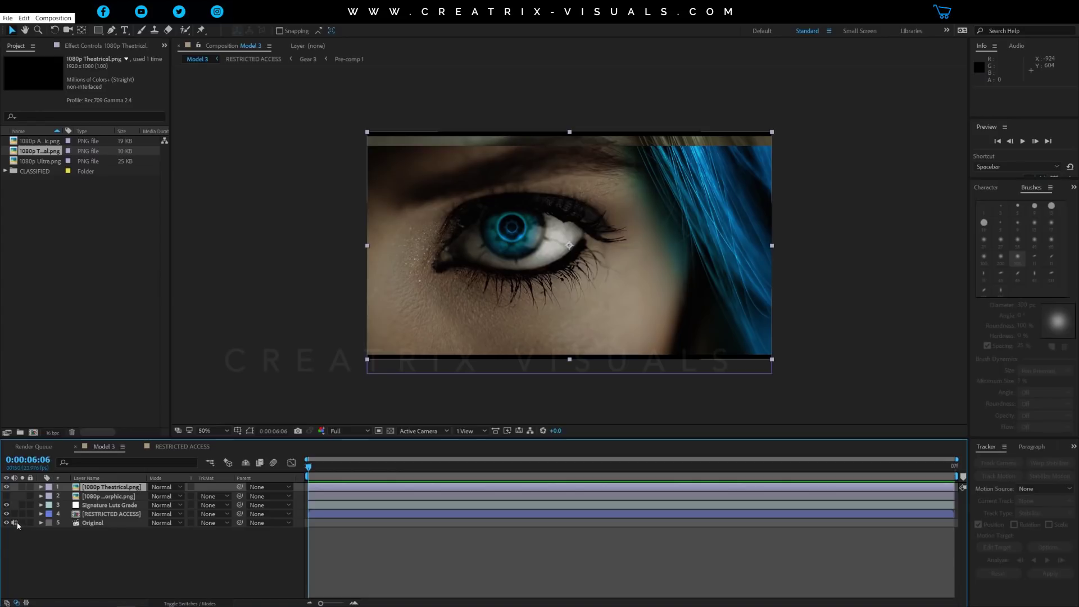
left_click(23, 523)
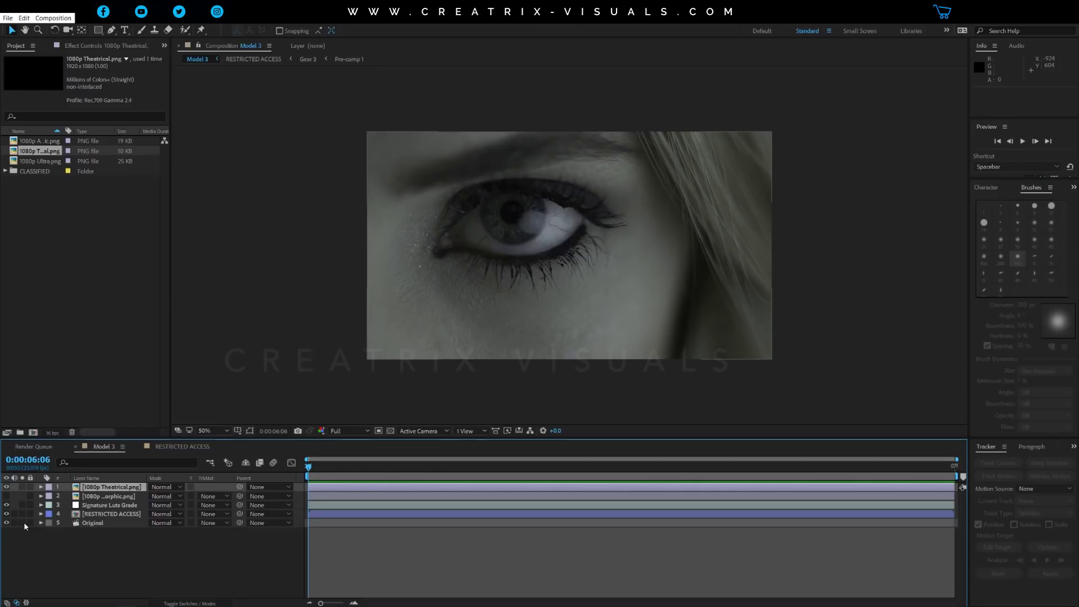
left_click(23, 523)
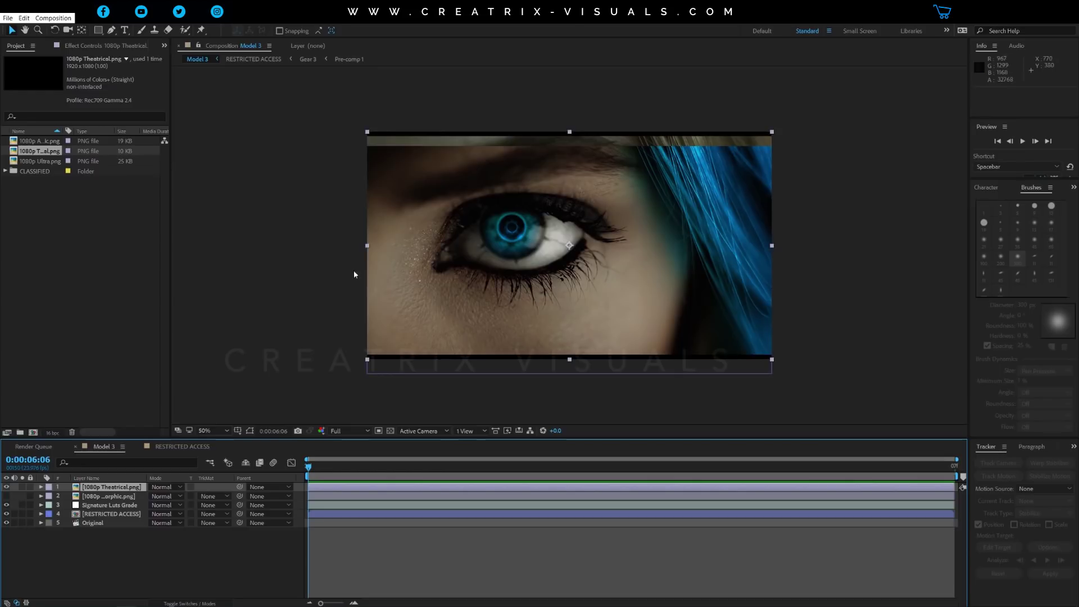
Hide the Theatrical bars and add 1080p Ultra.png as the new top layer.
left_click(6, 487)
left_click(40, 160)
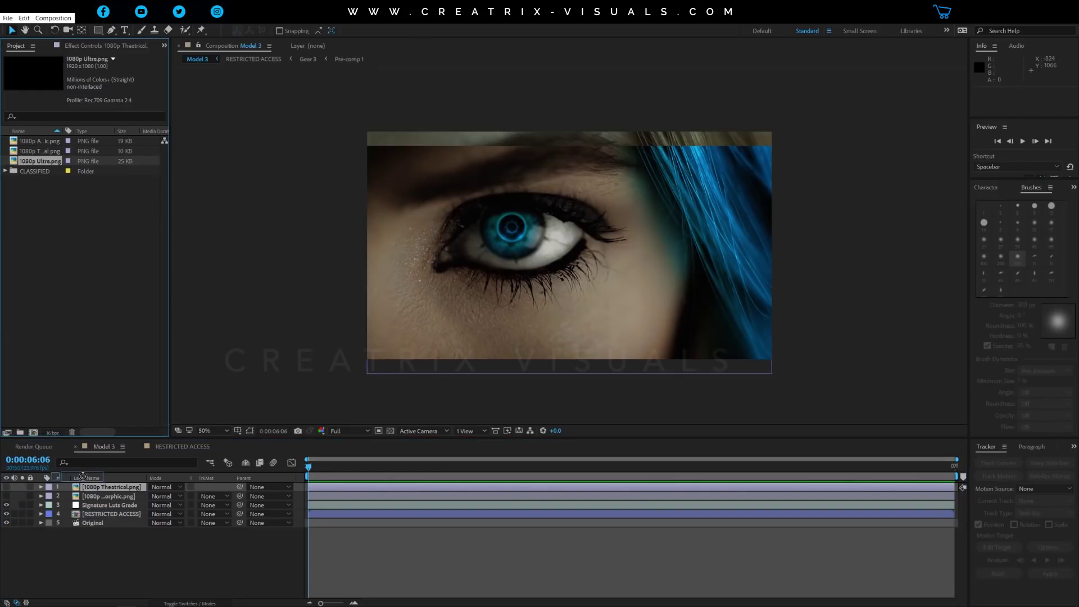
left_click_drag(83, 476, 81, 484)
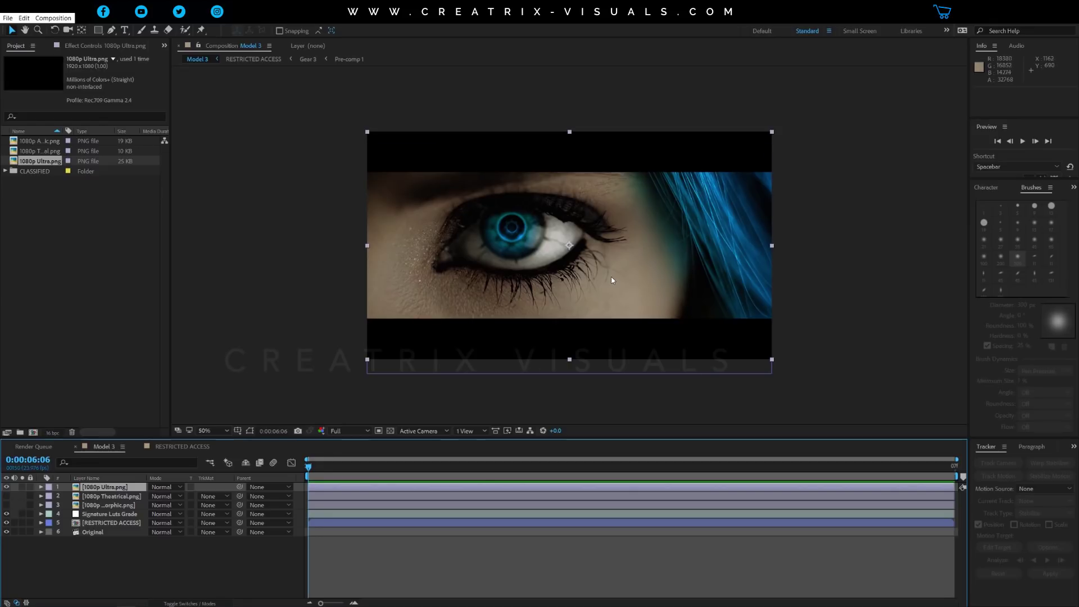
Hide the 1080p Ultra bars and turn the 1080p Anamorphic bars back on.
left_click(6, 487)
left_click(6, 504)
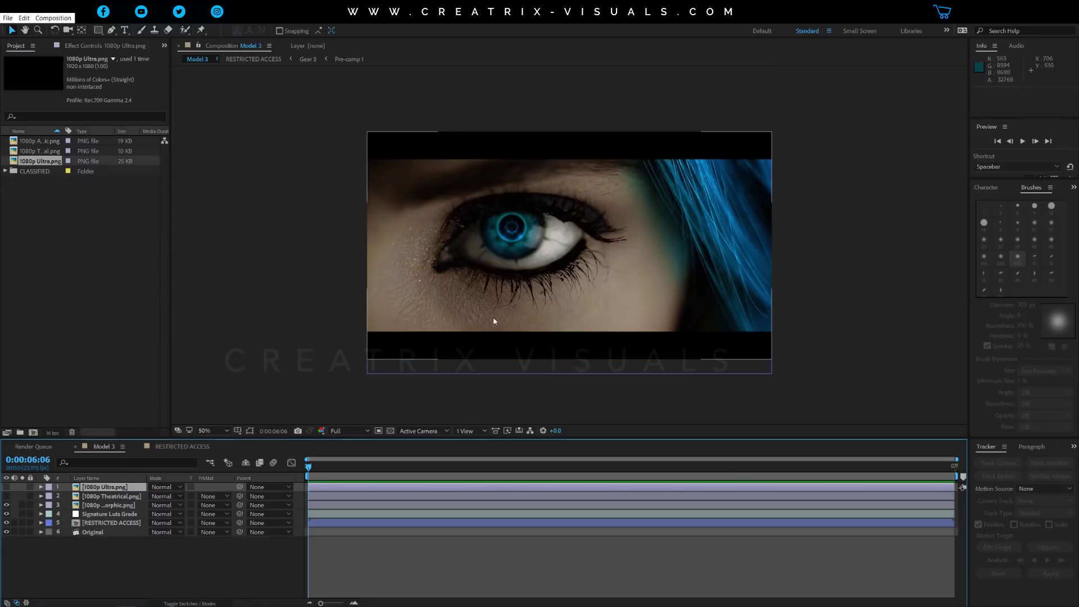
Return to CINEMA RATIO PRESETS, showing its 4K, 8K, HD 720P and HD 1080P folders.
left_click(88, 599)
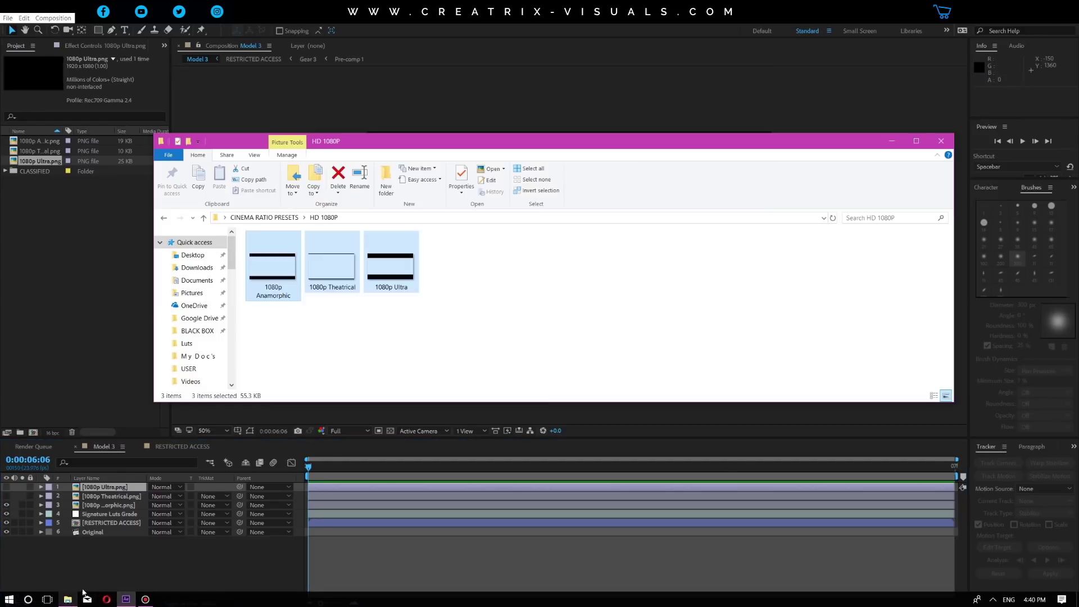
key("alt+Up")
left_click_drag(535, 350, 242, 256)
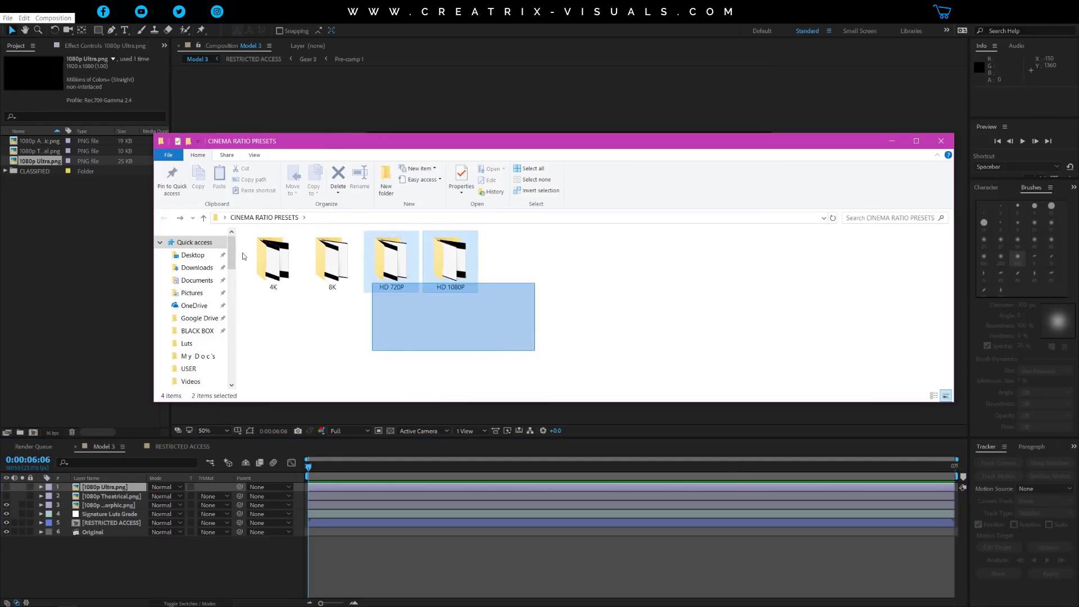
left_click(402, 337)
Reposition the Explorer window, then minimize it to reveal the After Effects composition.
left_click_drag(468, 146, 459, 183)
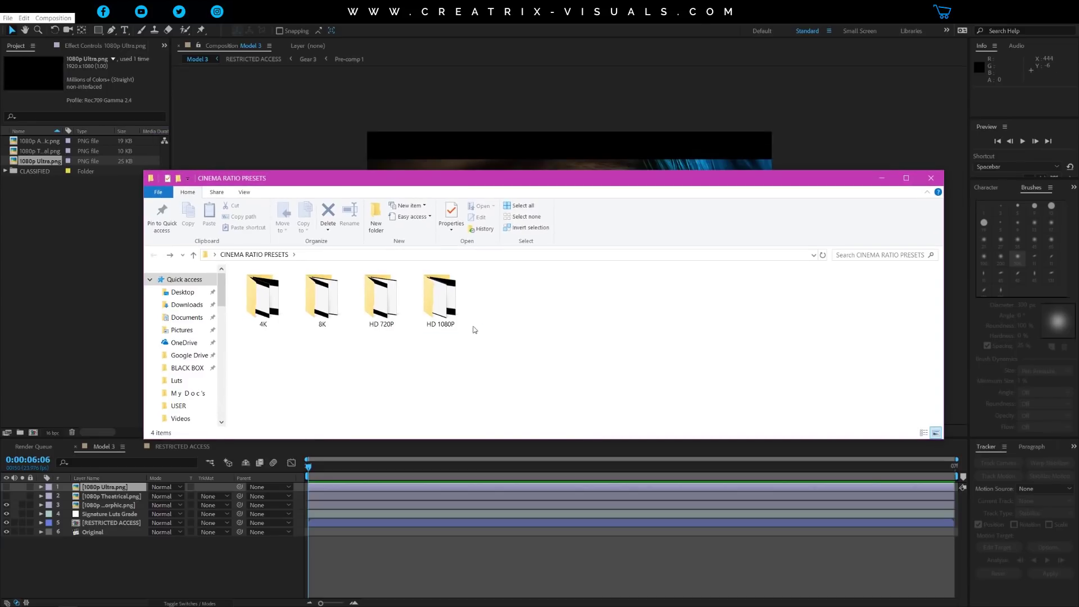
left_click_drag(481, 328, 503, 340)
left_click_drag(716, 181, 731, 134)
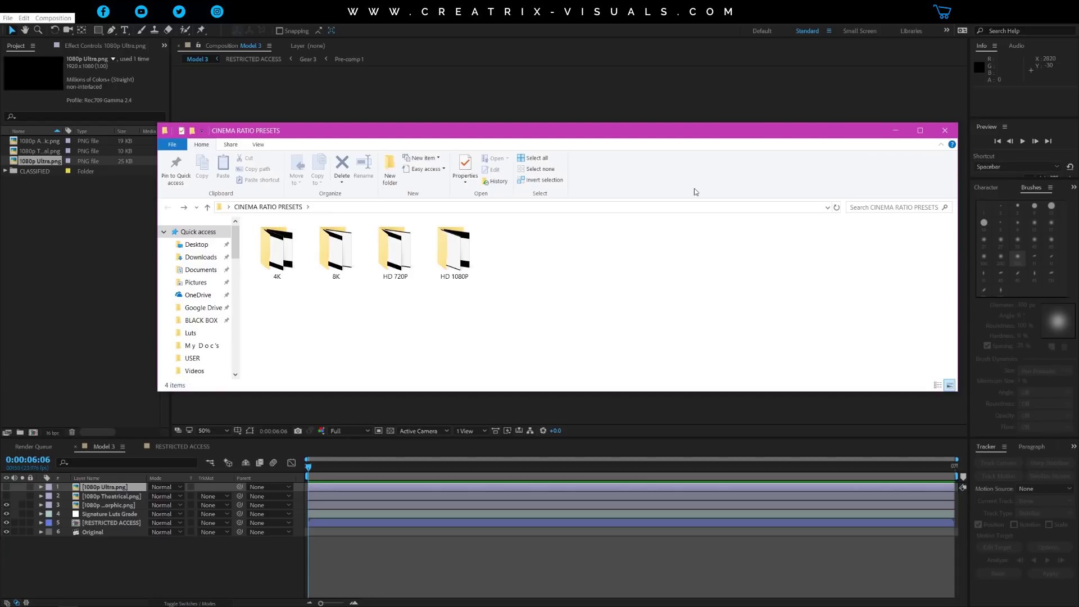
left_click_drag(701, 135, 707, 140)
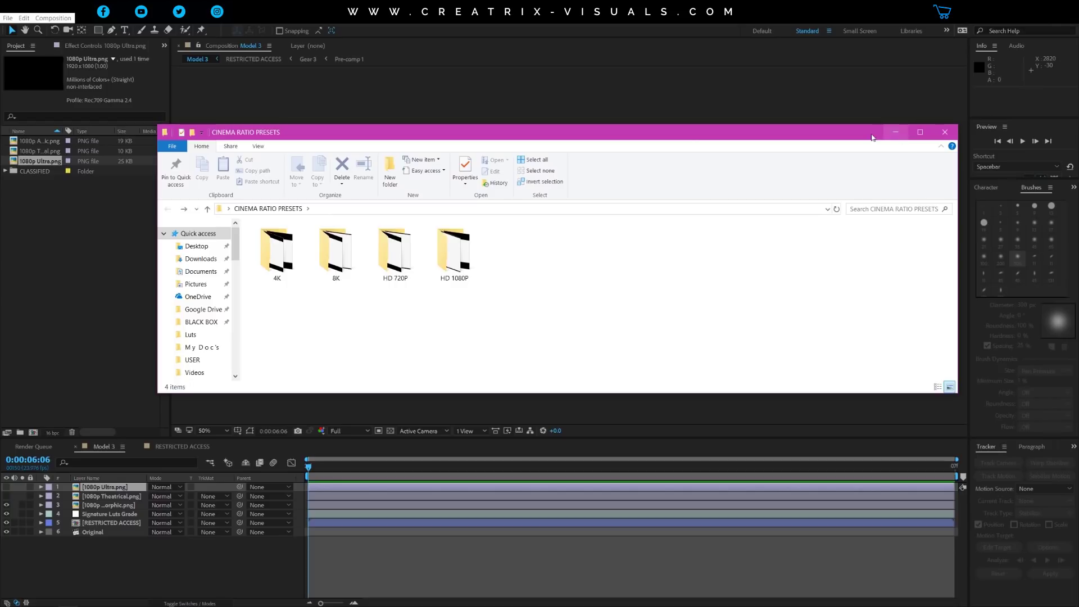
left_click(895, 133)
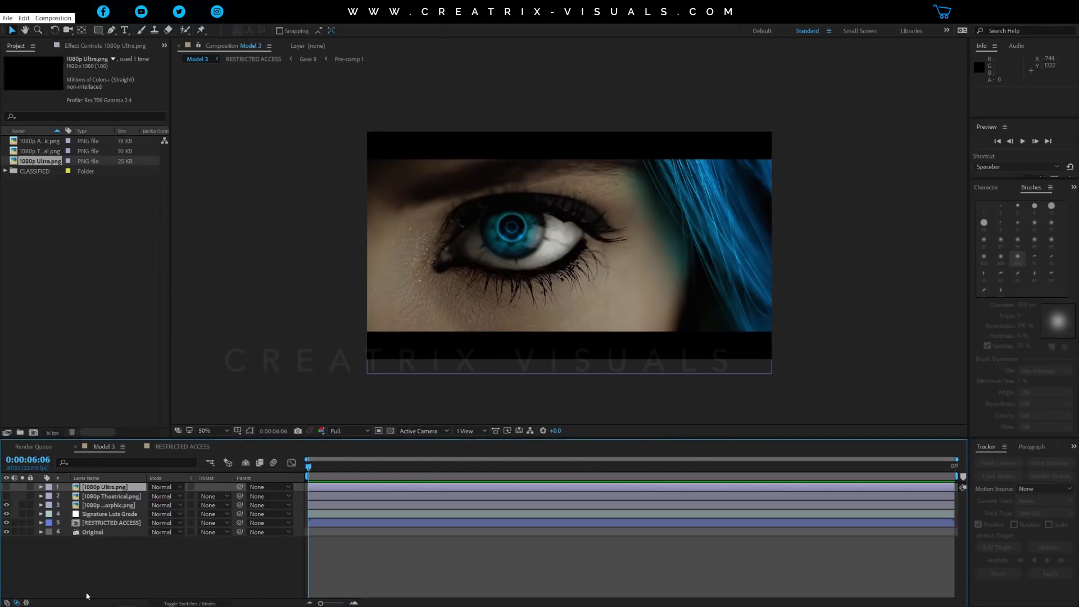
Show the Signature Luts Grade layer's Lumetri Color settings in a widened Effect Controls panel, with the Input LUT list open.
left_click(110, 514)
left_click(112, 523)
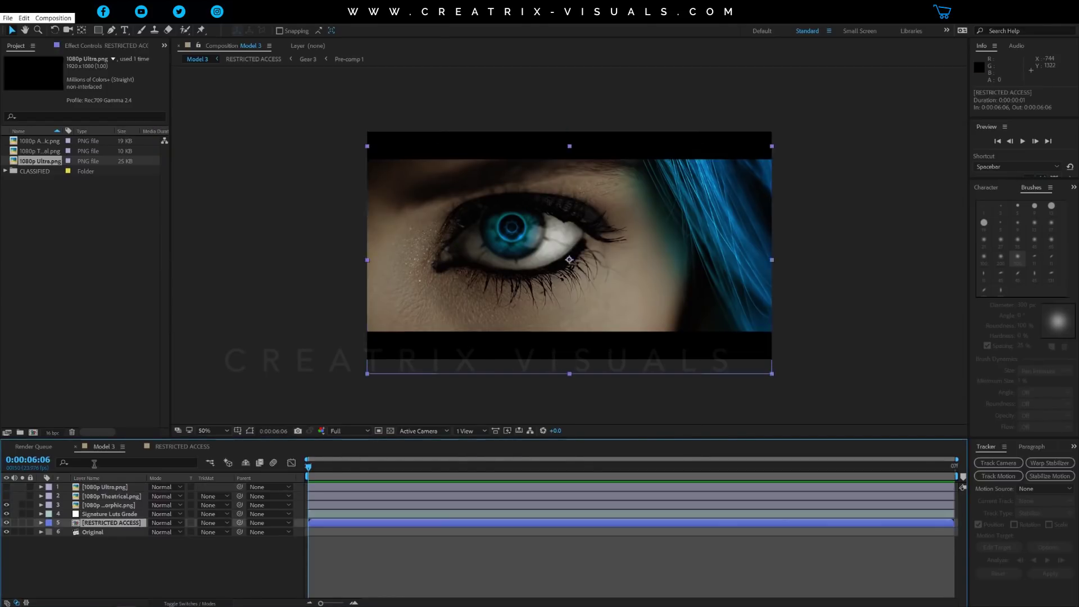
left_click(83, 47)
left_click(131, 515)
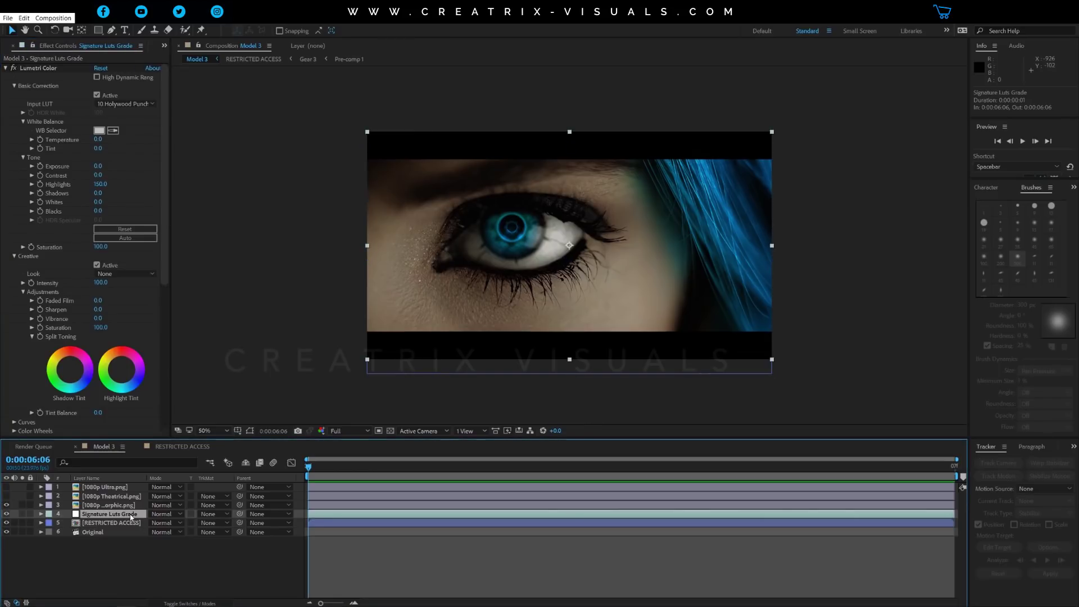
left_click_drag(168, 266, 243, 277)
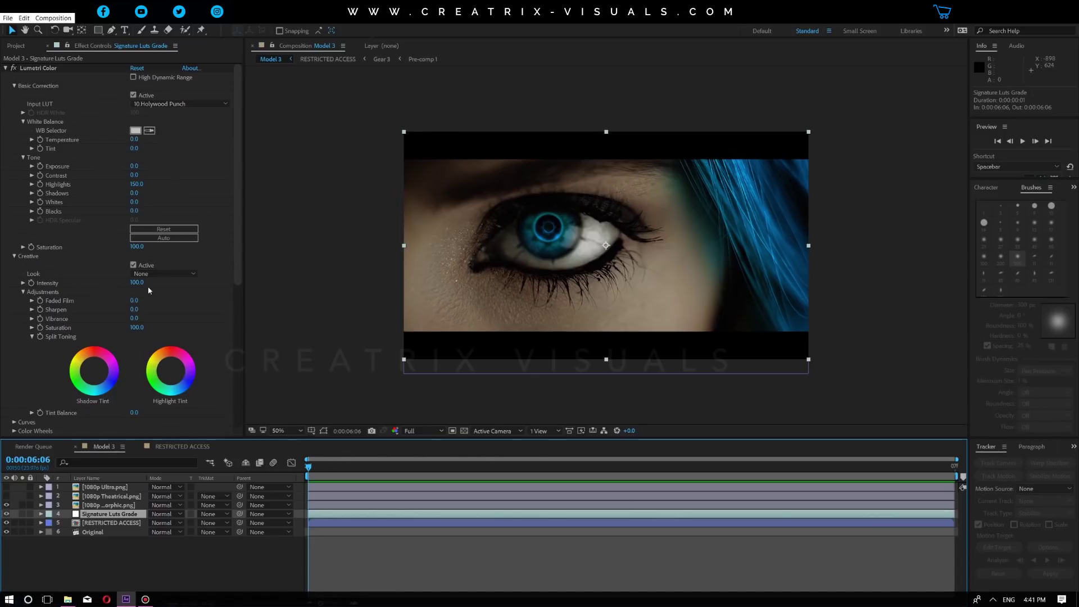
left_click(160, 104)
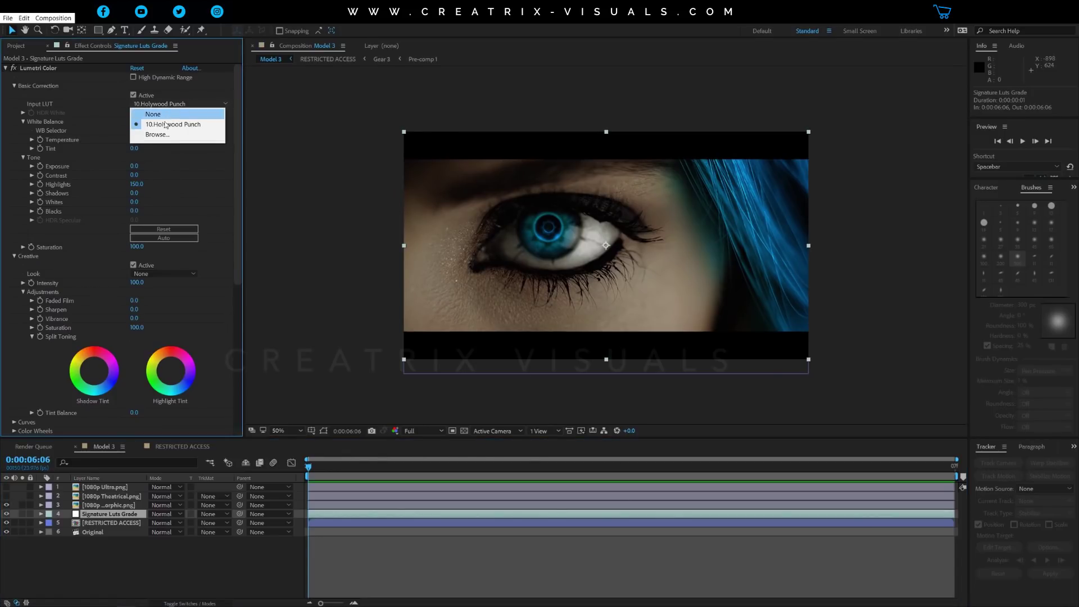
left_click(166, 140)
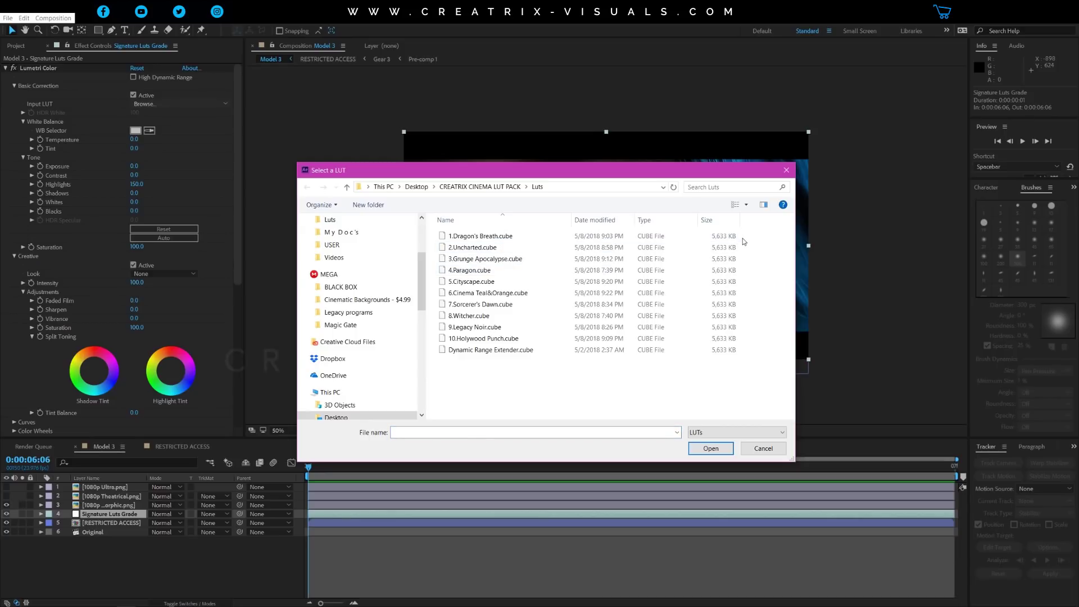
left_click_drag(682, 170, 730, 104)
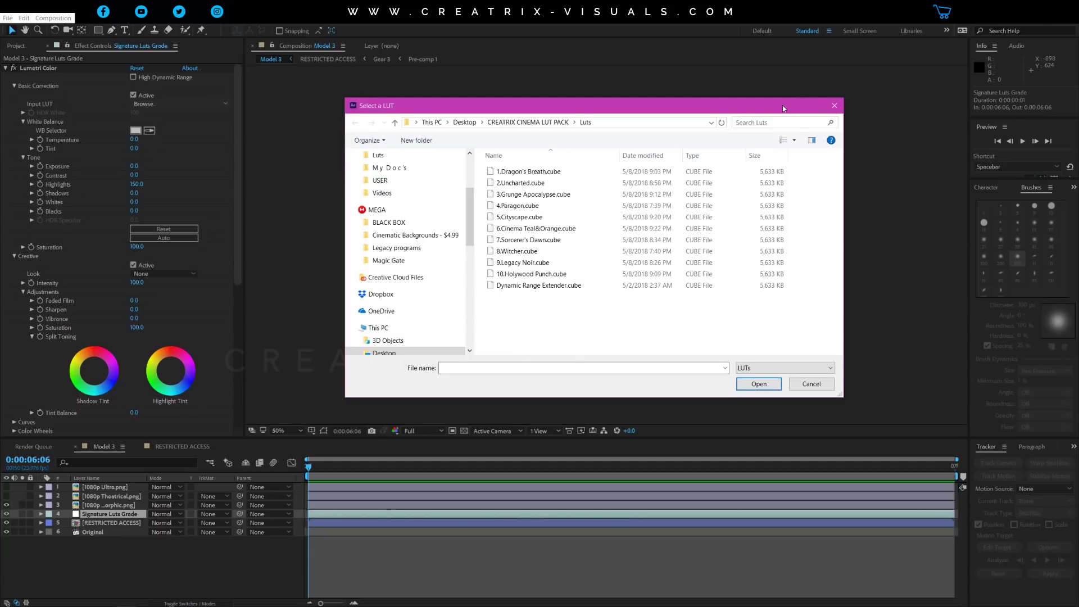
left_click_drag(782, 106, 788, 99)
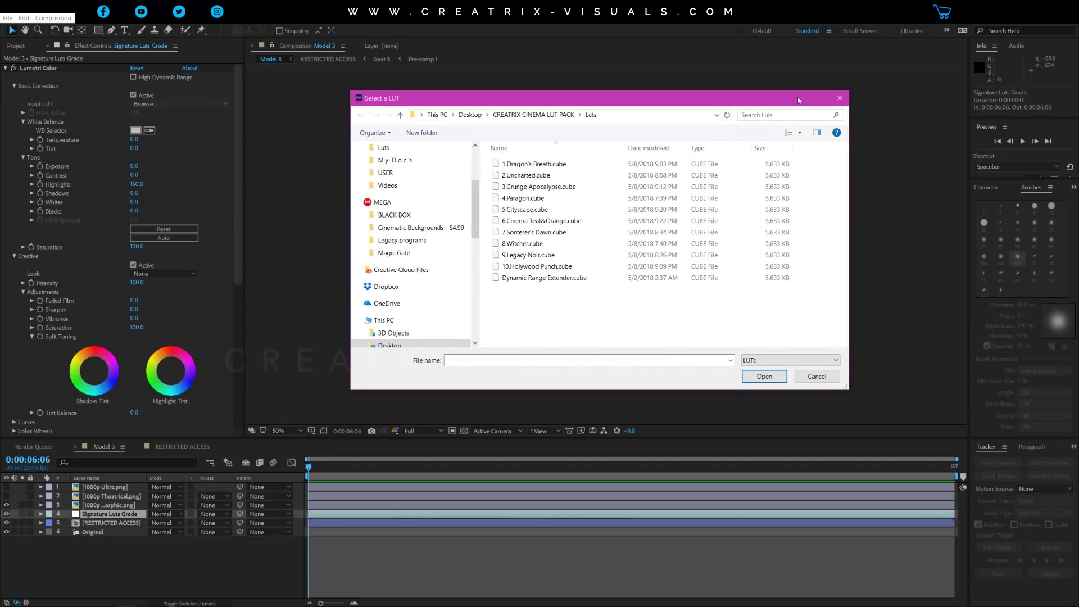
left_click(817, 376)
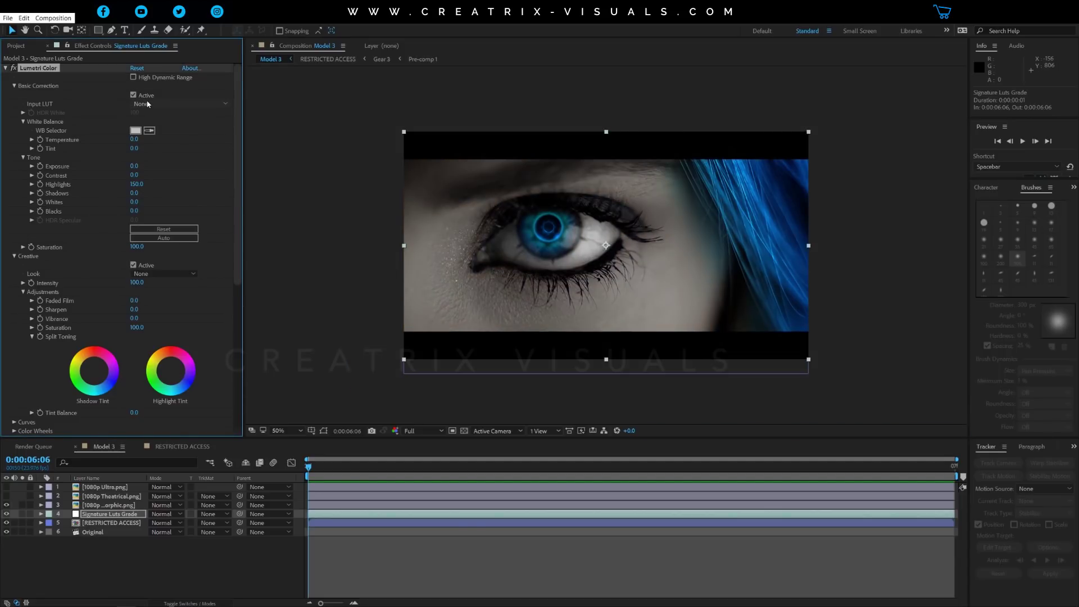
left_click(148, 105)
left_click(157, 112)
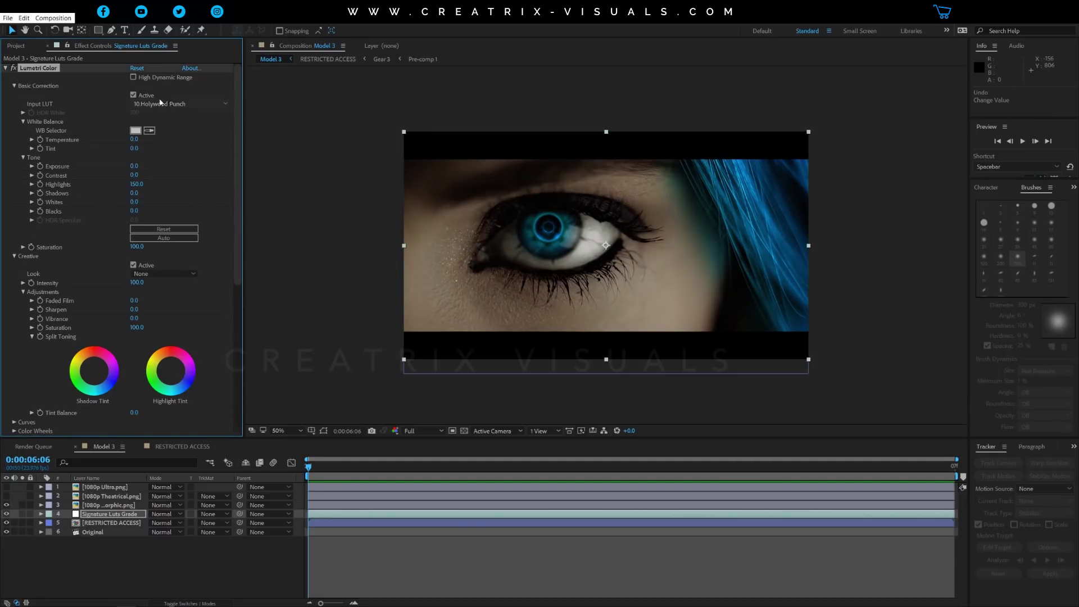
left_click(6, 514)
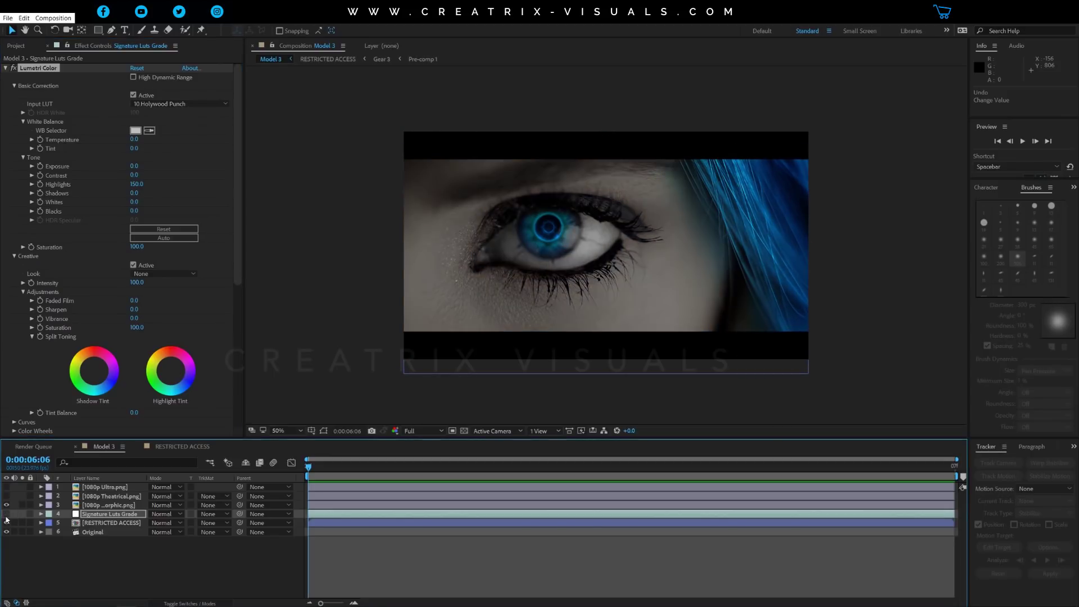
left_click(6, 513)
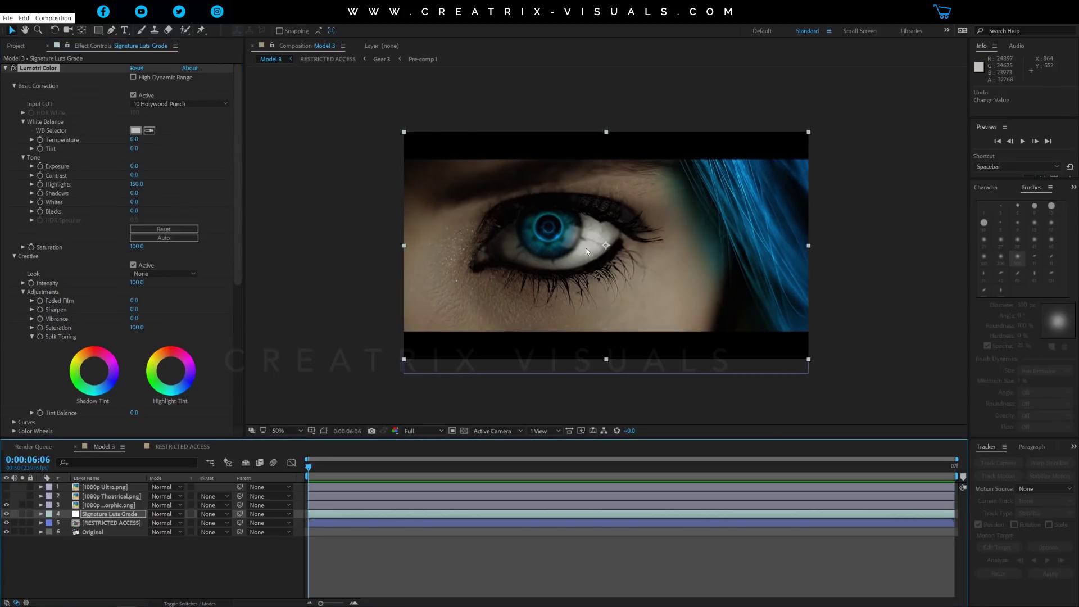